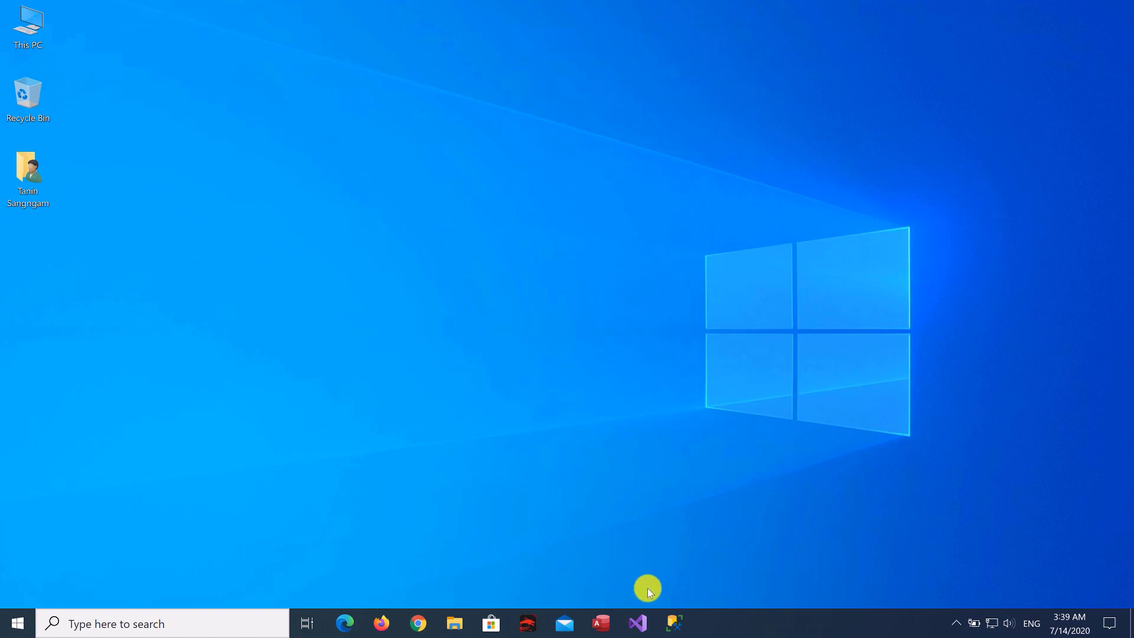
Step: Open SQL Server Management Studio and connect to the MSI database engine with SQL Server Authentication and the saved credentials
left_click(674, 623)
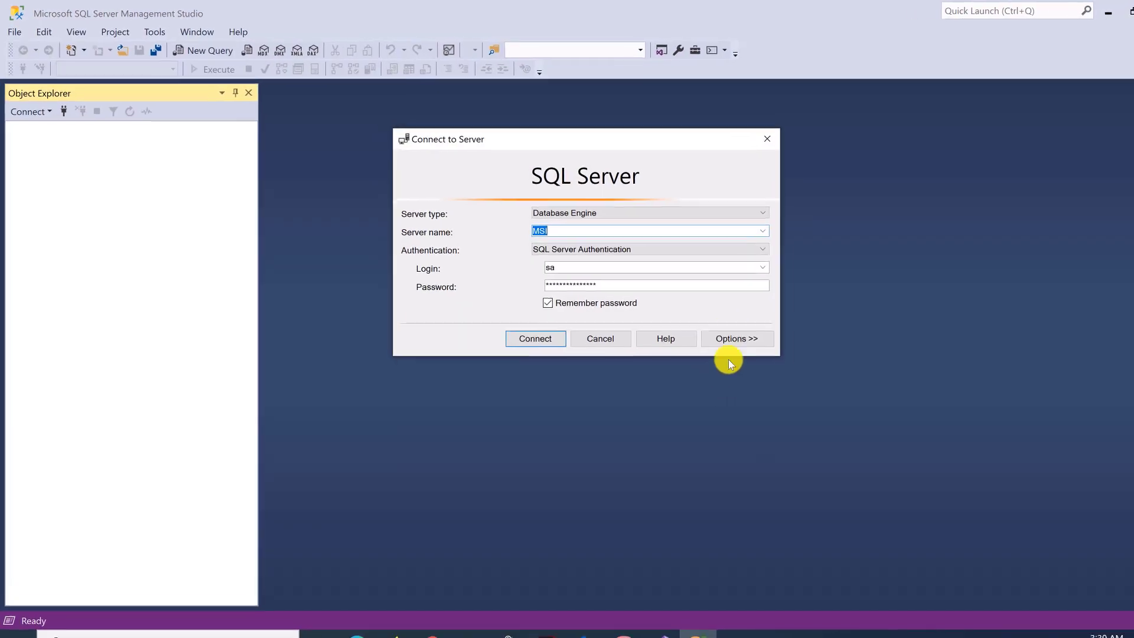
left_click(654, 250)
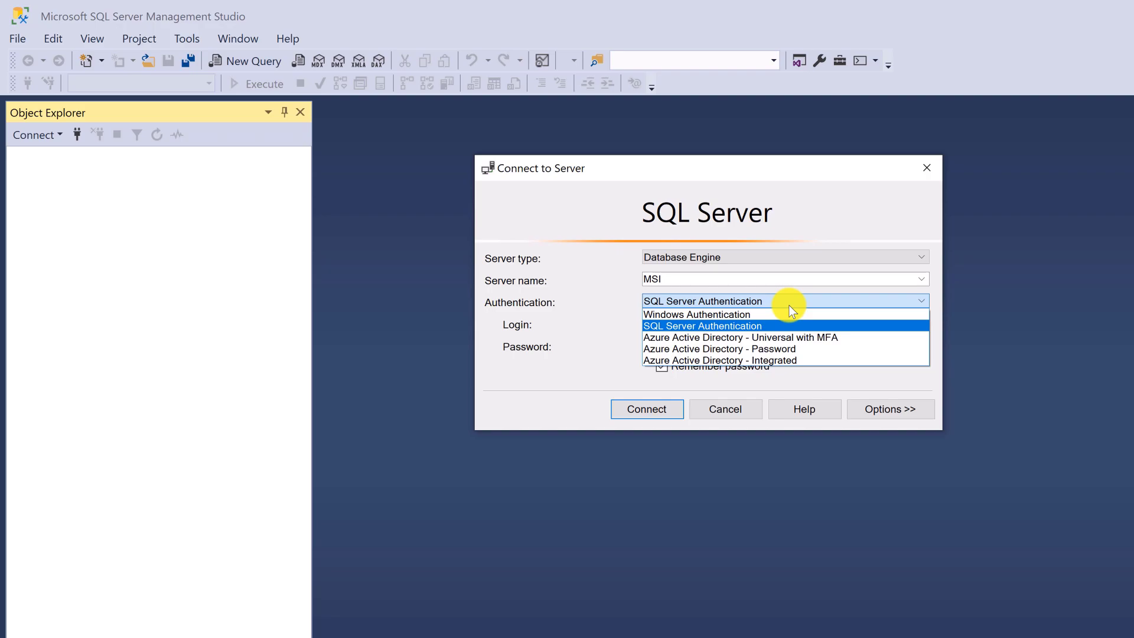
left_click(788, 302)
left_click(752, 324)
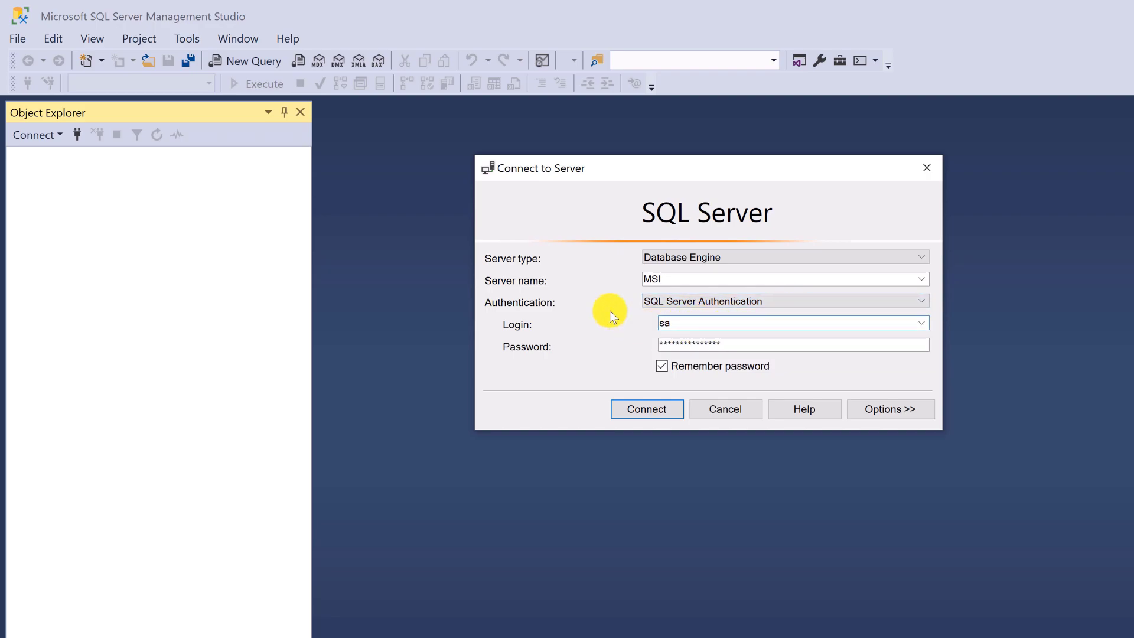
left_click(660, 411)
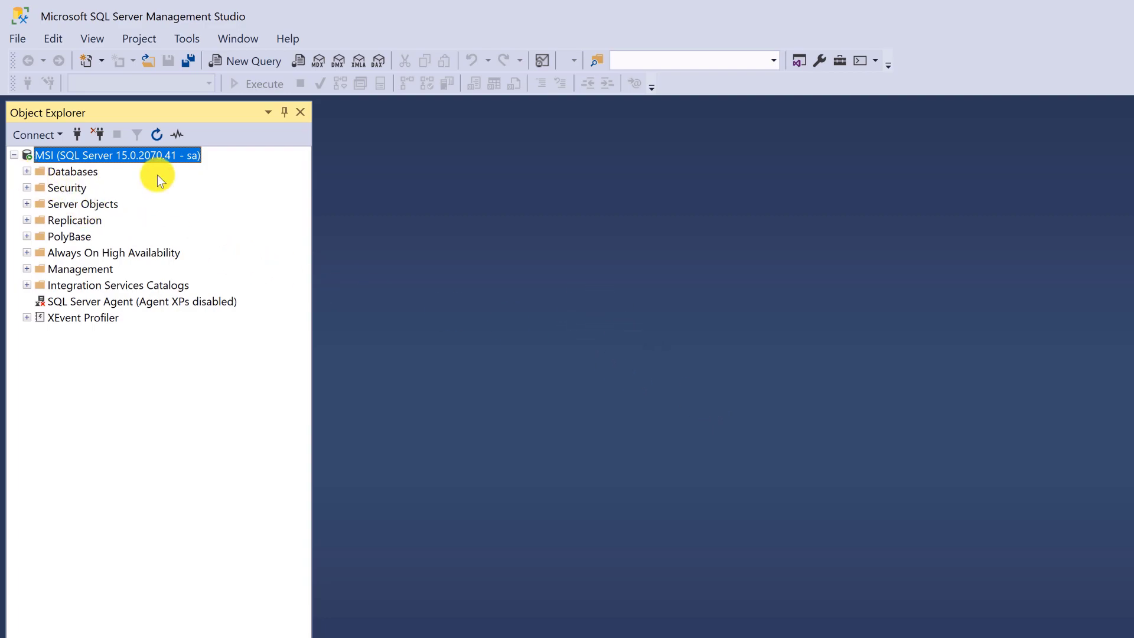
Step: Start a new database on the MSI server and name it Employees
left_click(62, 173)
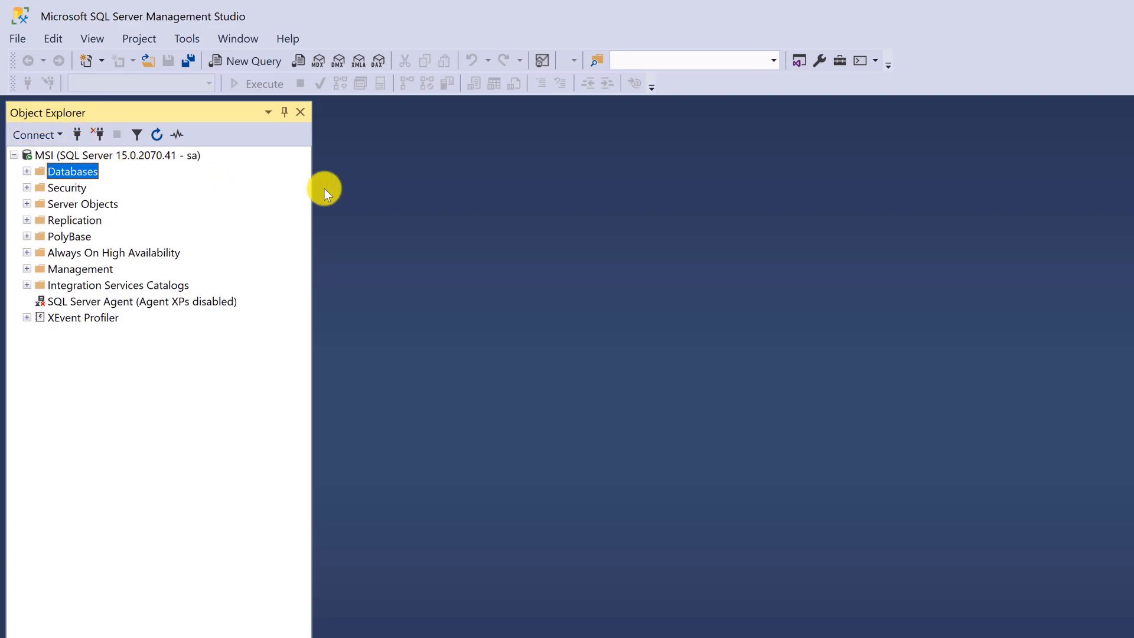
right_click(83, 171)
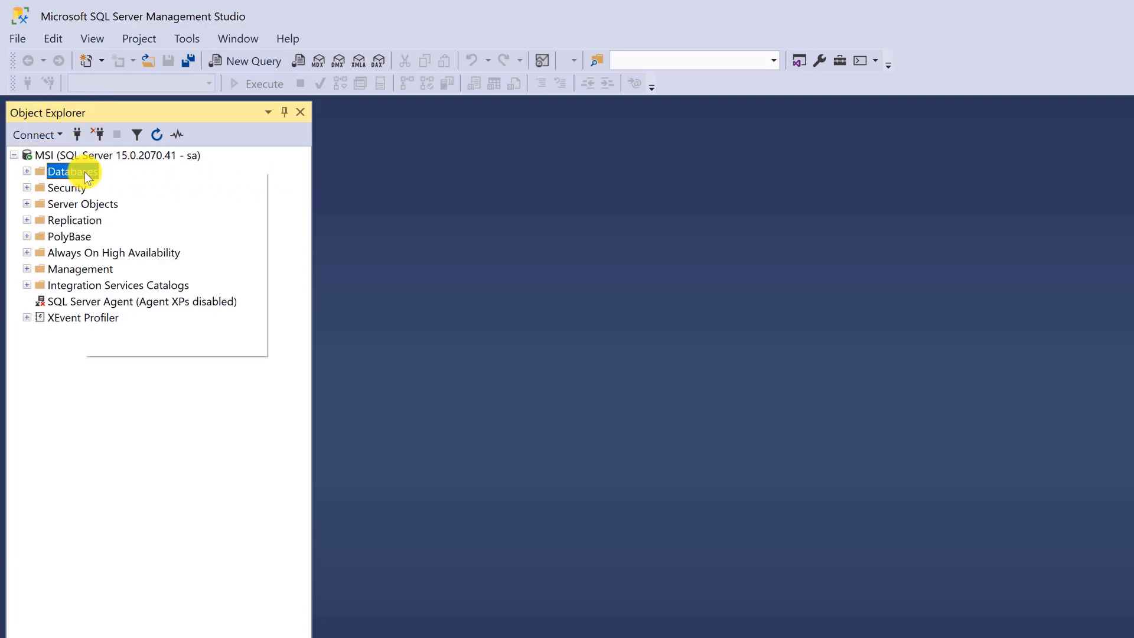
left_click(216, 183)
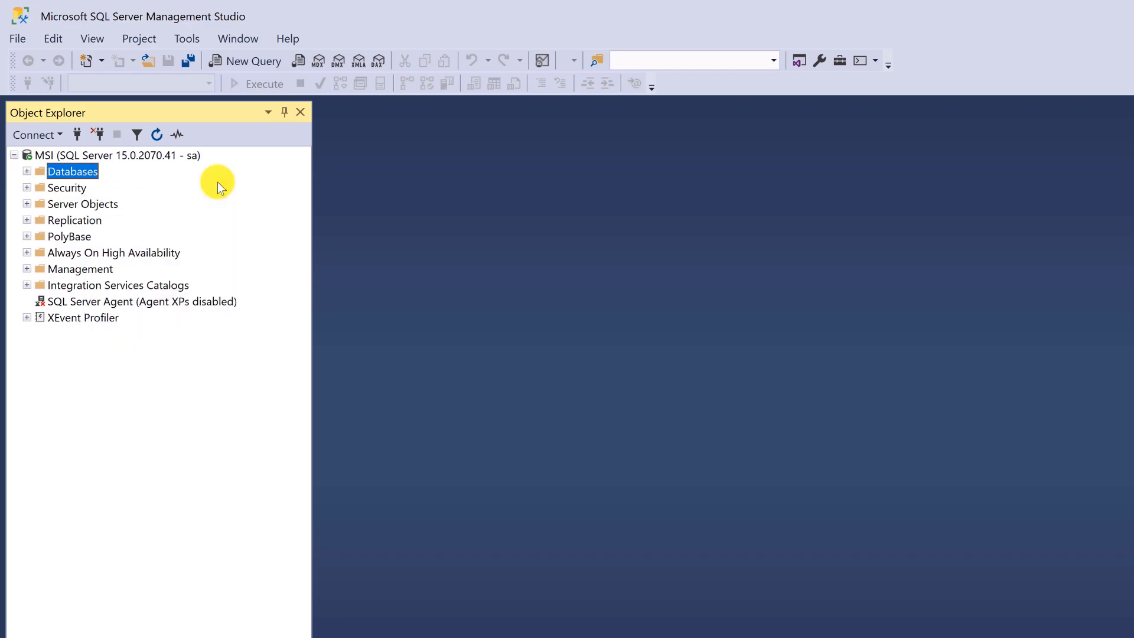
left_click_drag(631, 77, 612, 69)
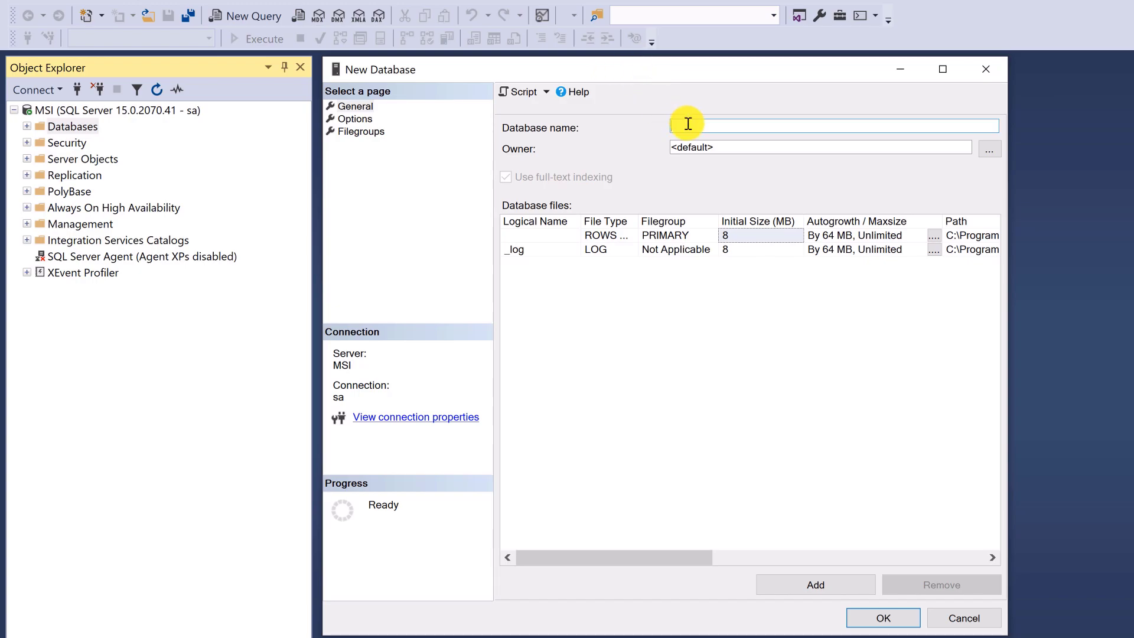
type("Employees")
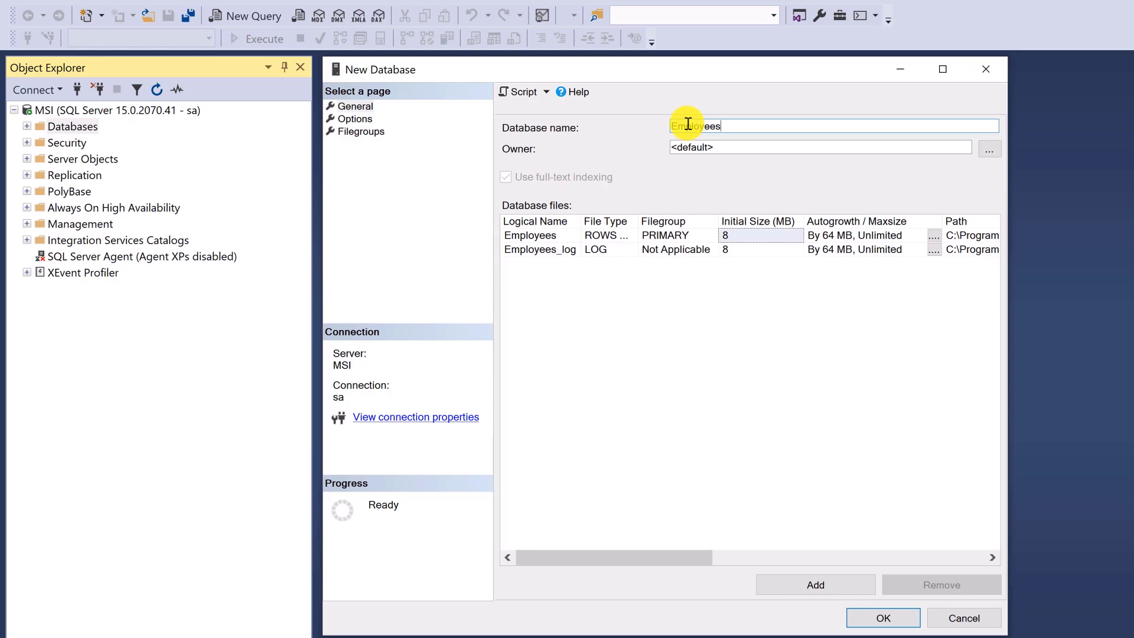
Step: Examine the available collations in the new database's options, including the Thai ones, and return to the general settings
left_click(355, 120)
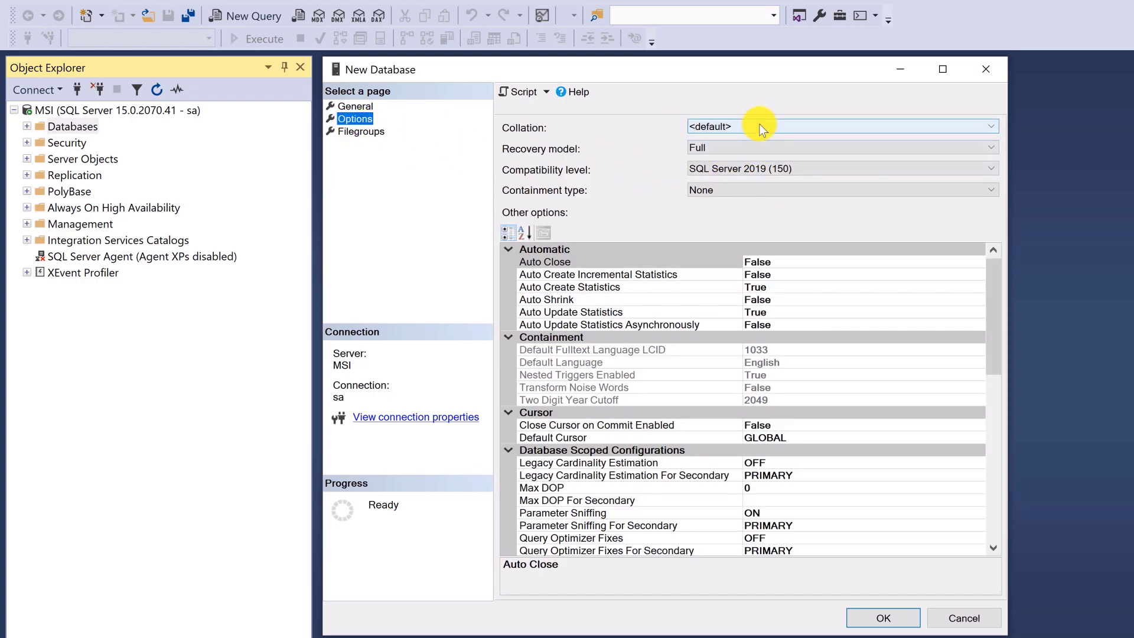
left_click(760, 125)
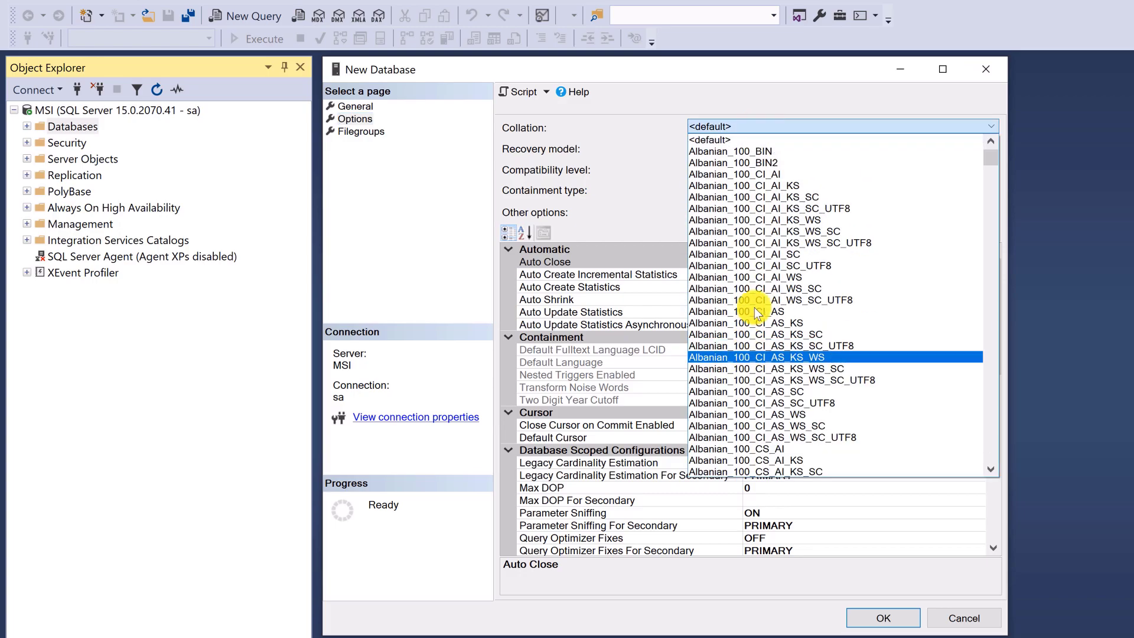
left_click_drag(993, 160, 987, 403)
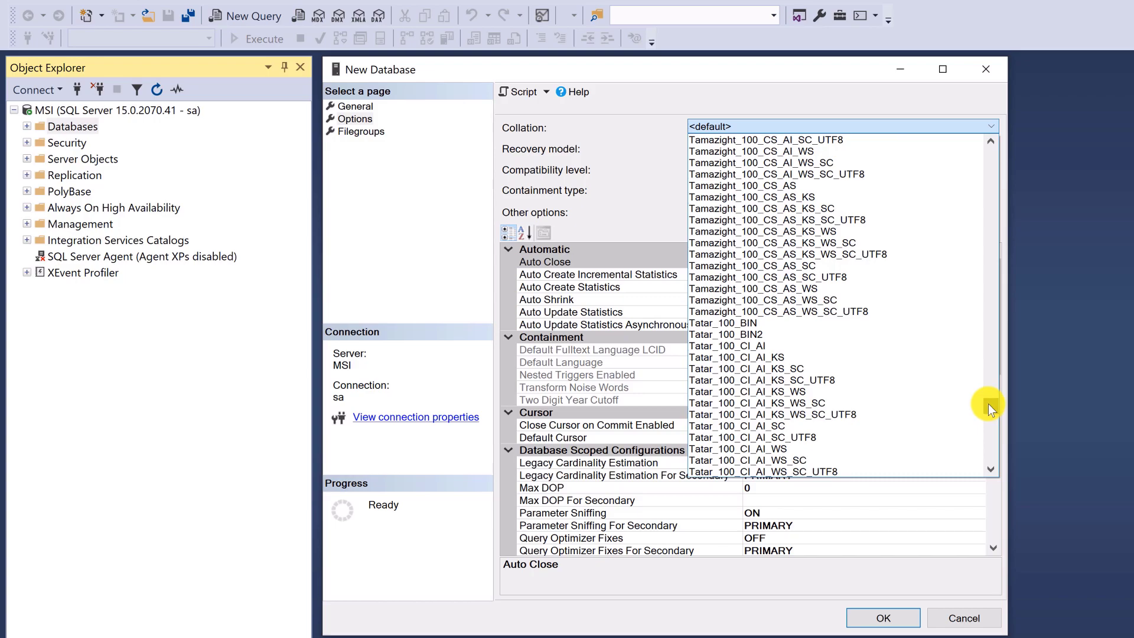
scroll(849, 336, "down", 1)
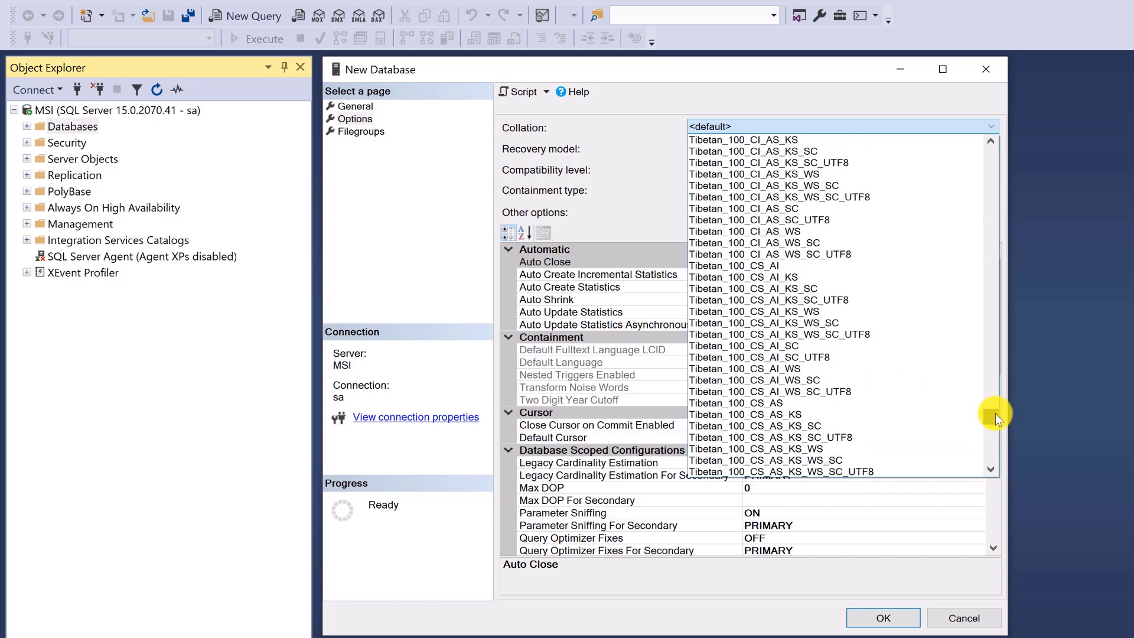
scroll(855, 320, "down", 20)
scroll(838, 284, "up", 4)
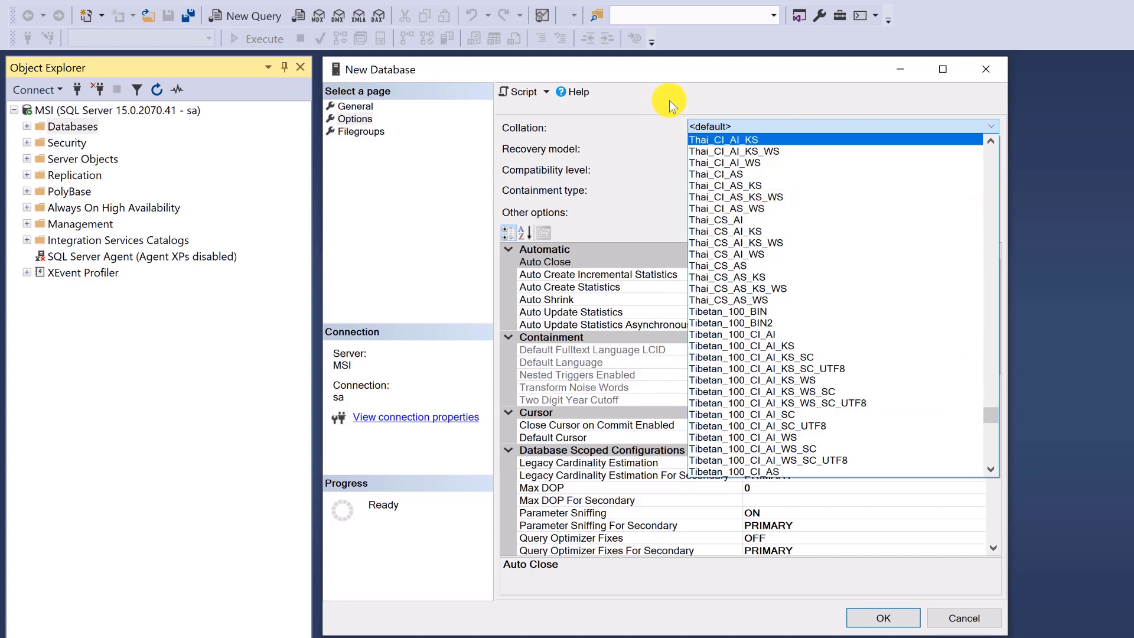
left_click(714, 72)
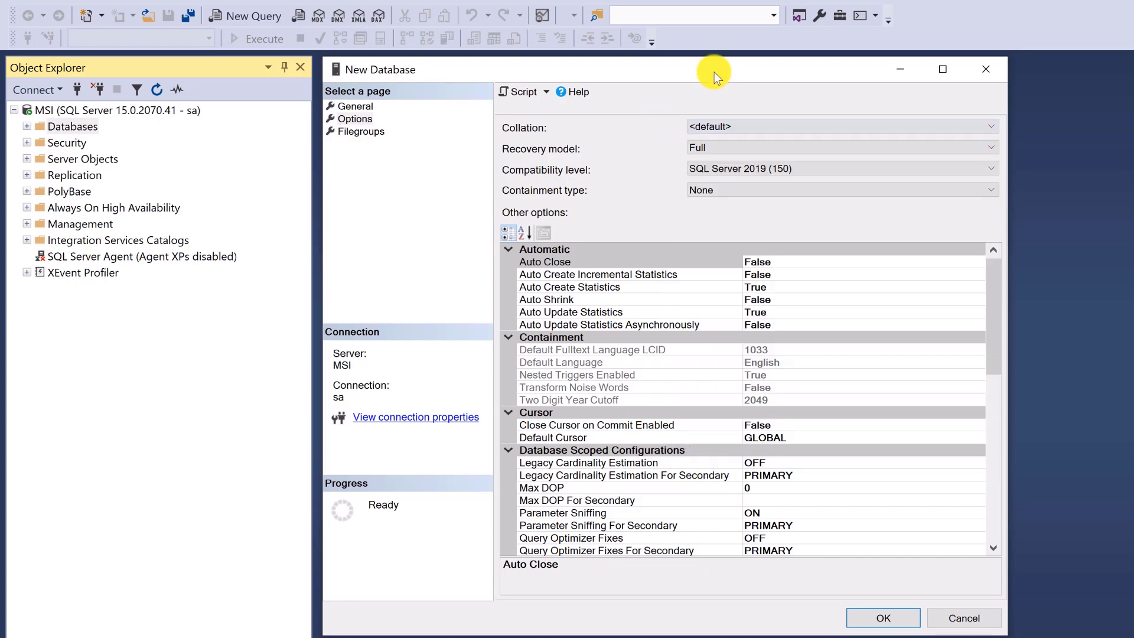
left_click(352, 105)
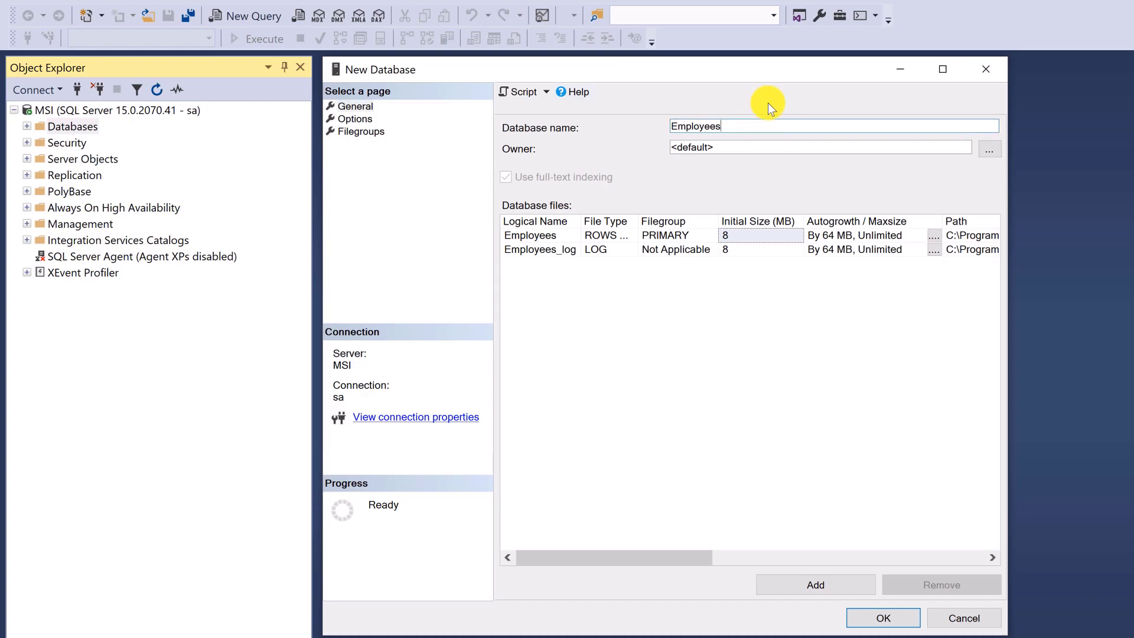
Step: Create the Employees database with the default settings, and refresh the Databases folder to expand the new database's contents
left_click(875, 615)
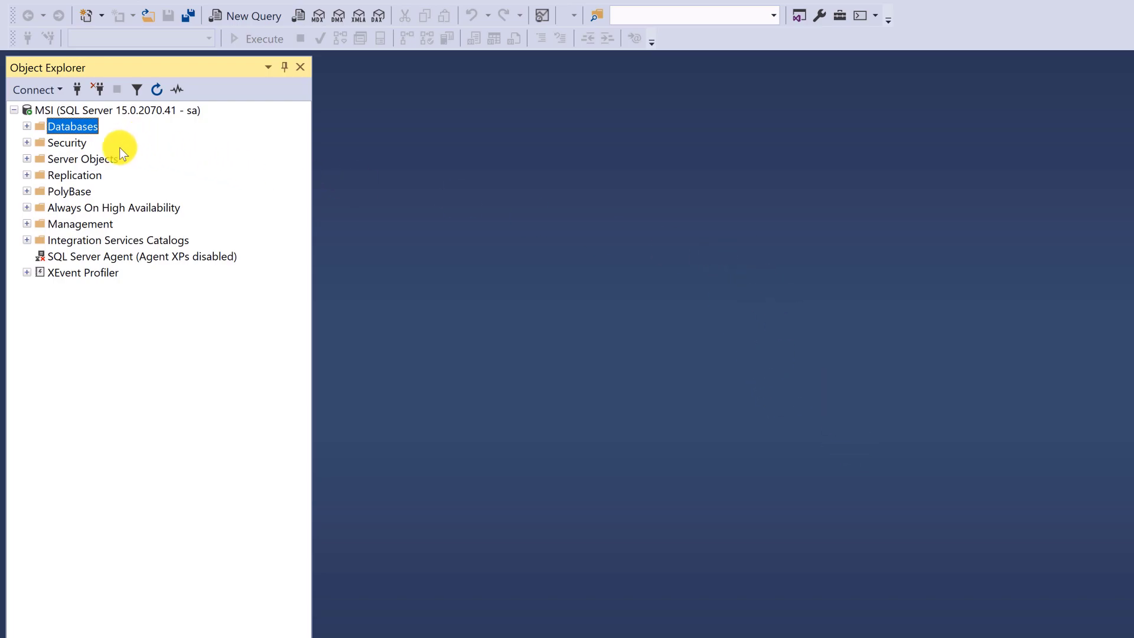
right_click(84, 126)
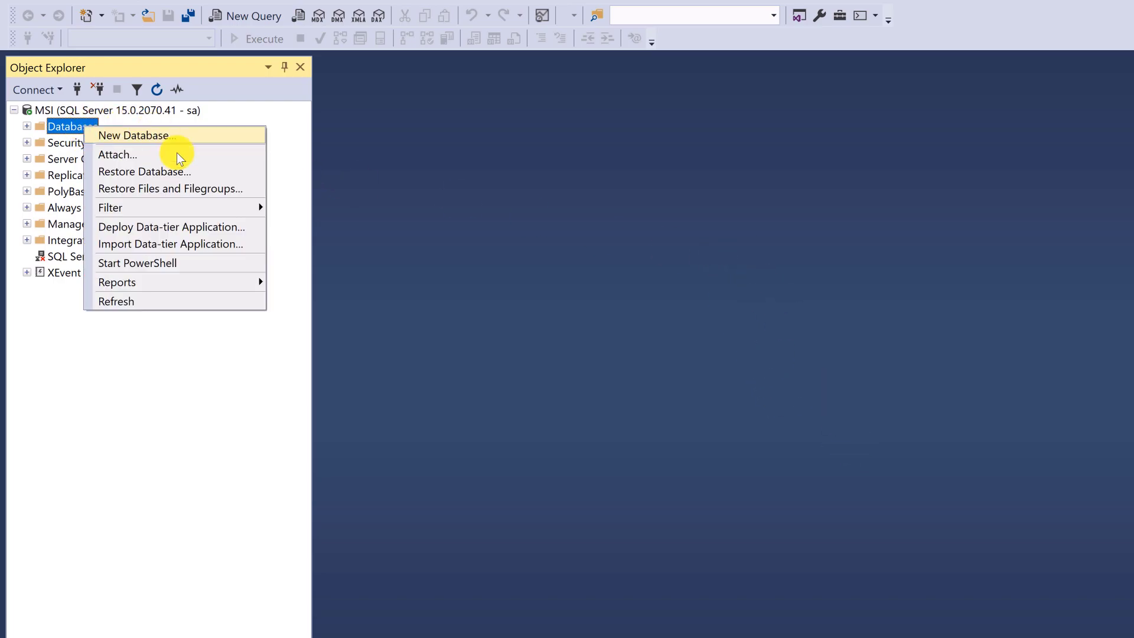
left_click(196, 298)
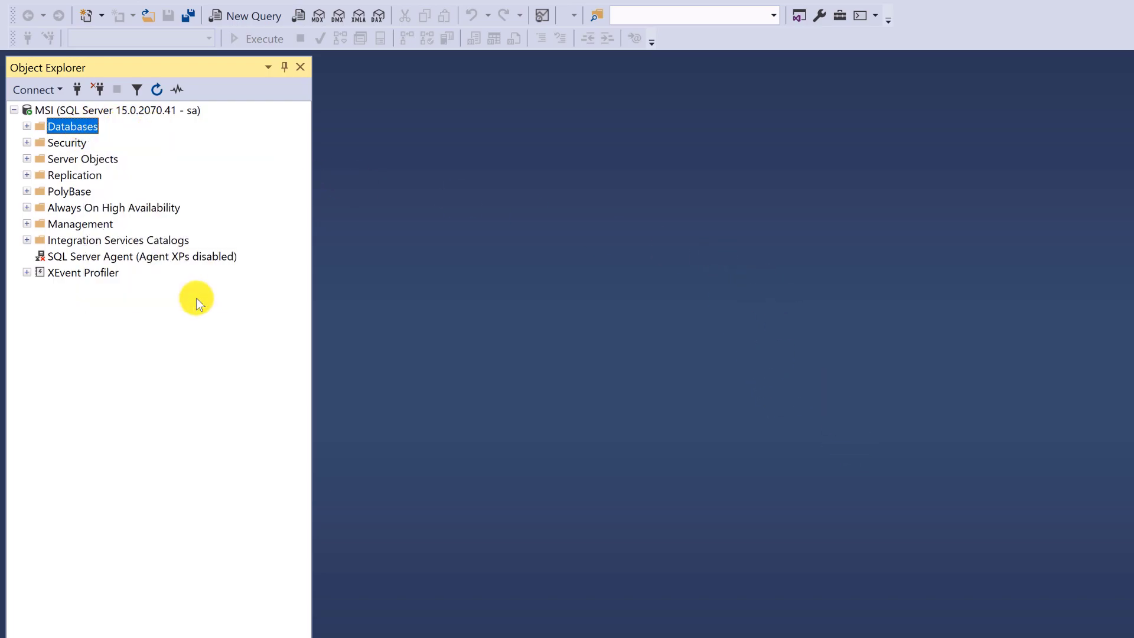
left_click(25, 127)
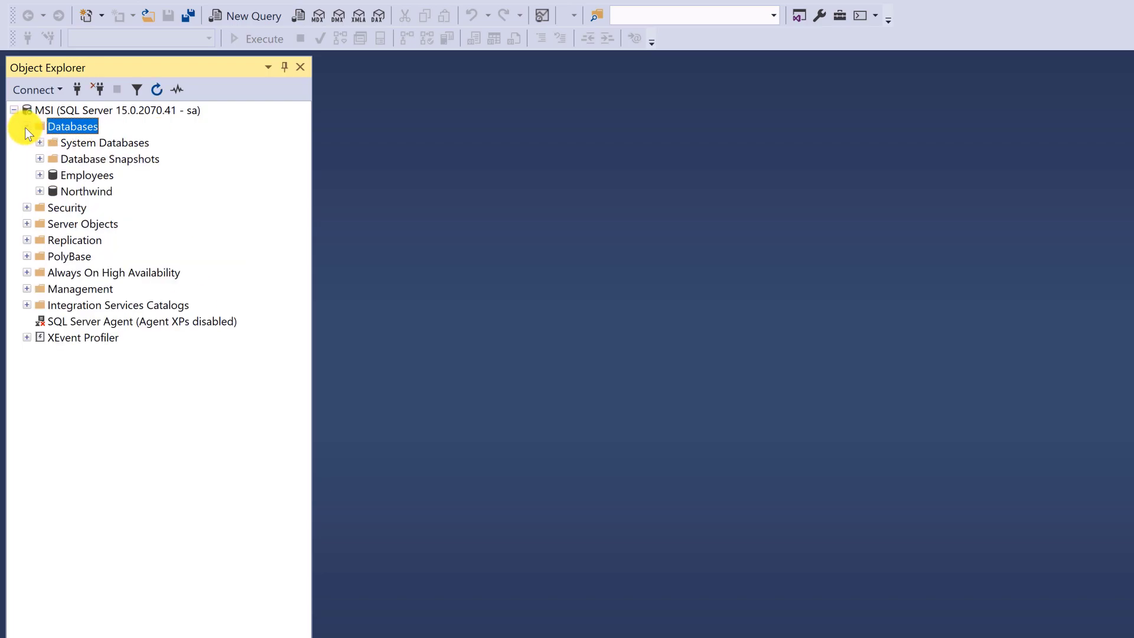
left_click(84, 177)
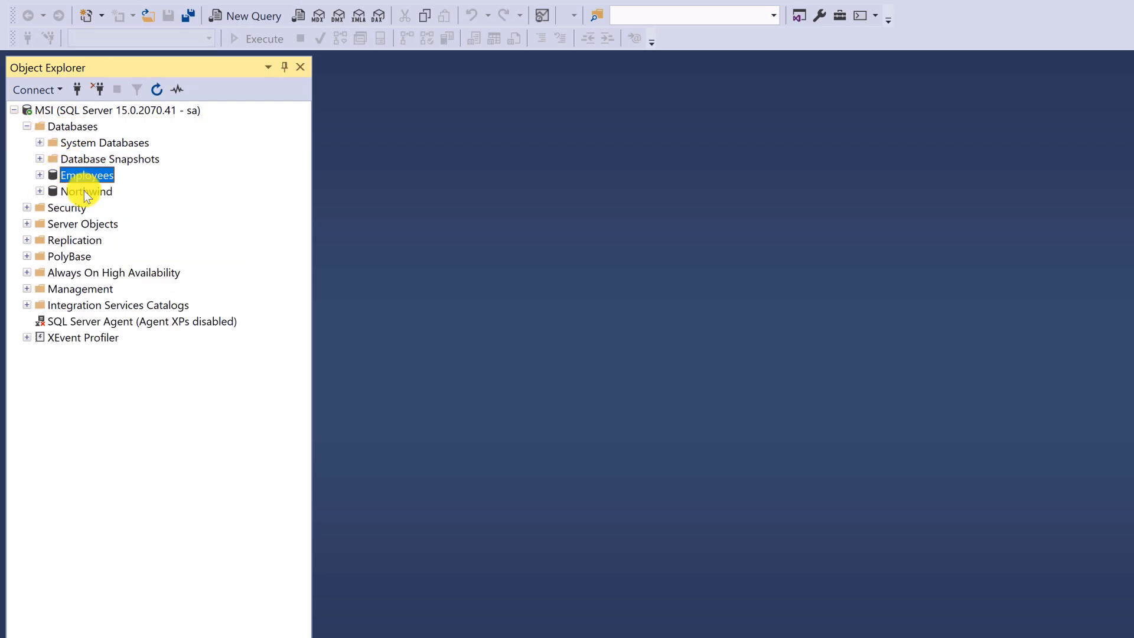
left_click(39, 175)
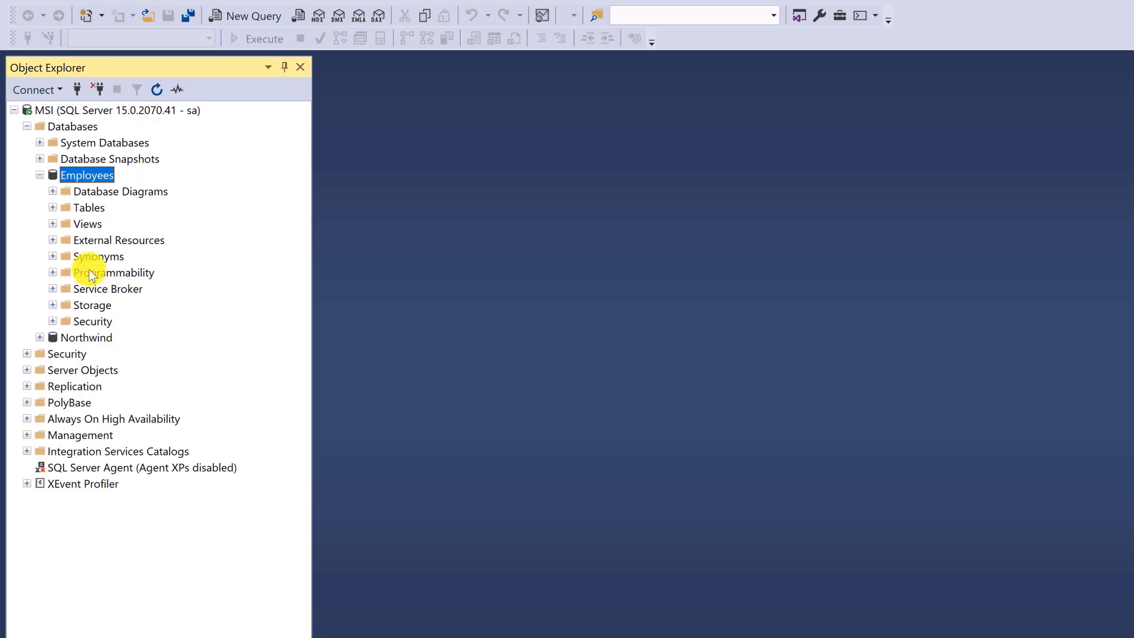
Step: Rename the Employees database as EmployeeDatabase and refresh it
right_click(105, 182)
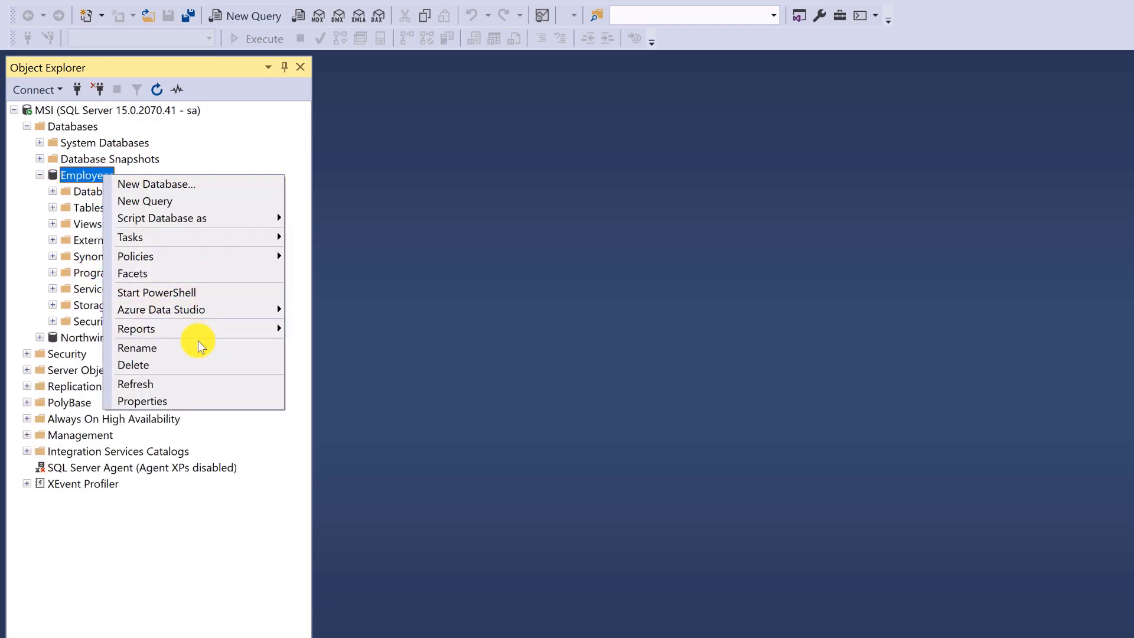
left_click(199, 348)
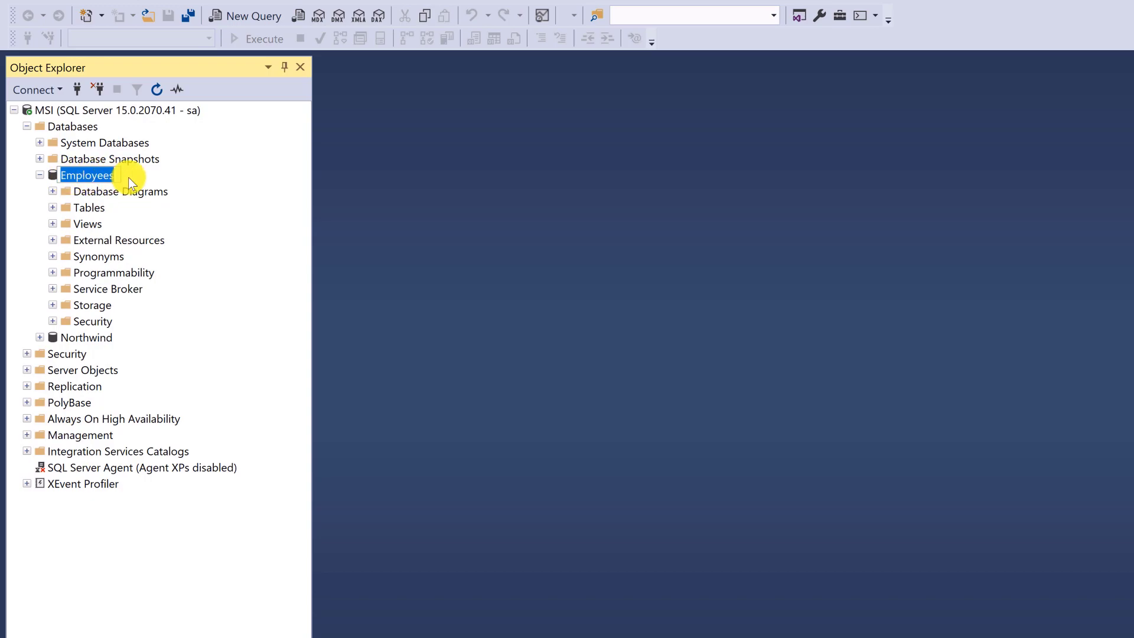
key("Right")
key("BackSpace")
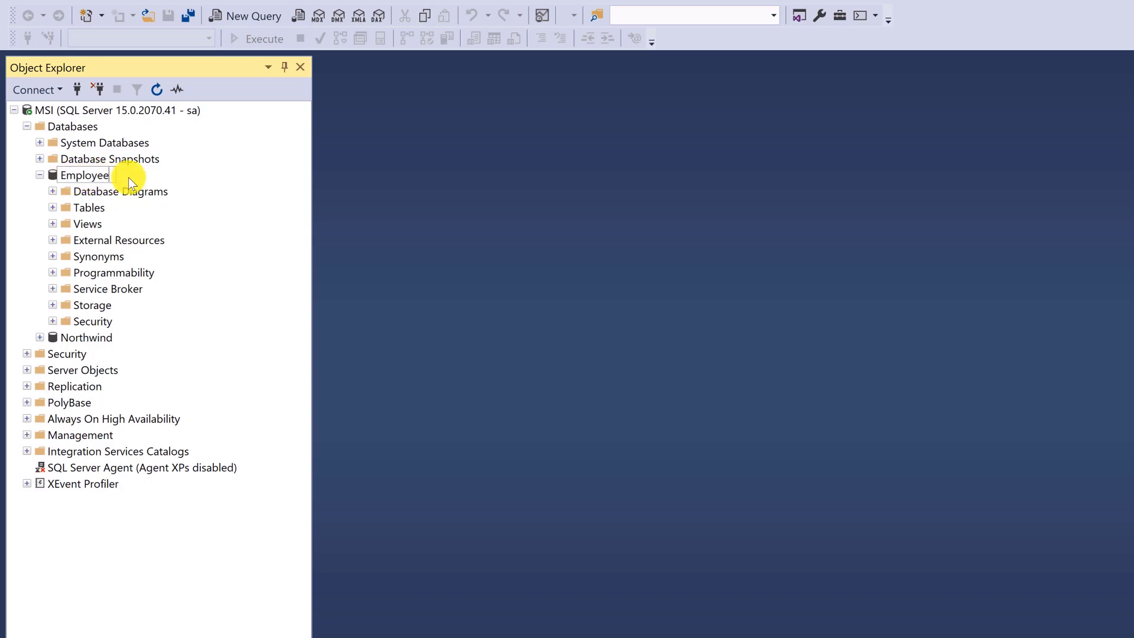
type("Database")
key("Return")
right_click(129, 177)
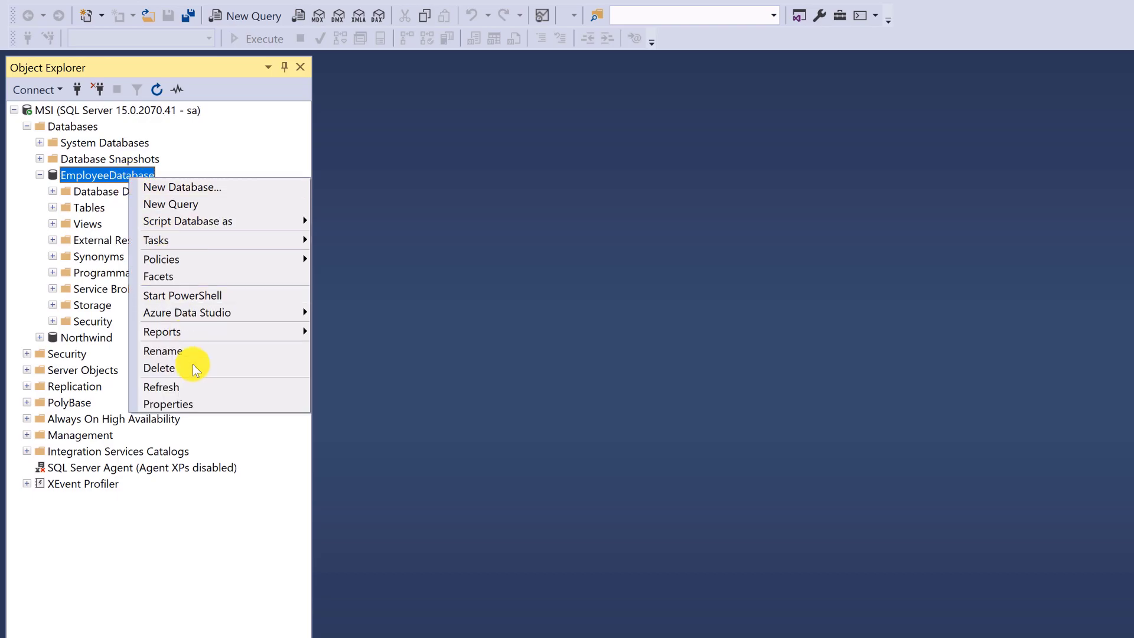
left_click(212, 385)
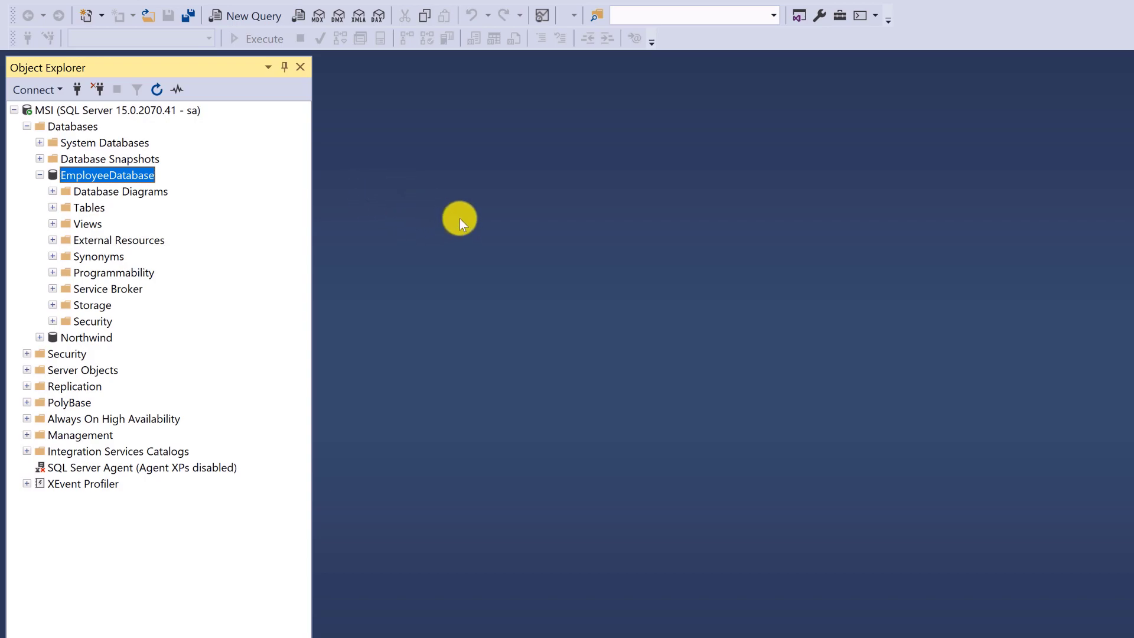
Step: Start designing a new standard table in EmployeeDatabase
left_click(97, 208)
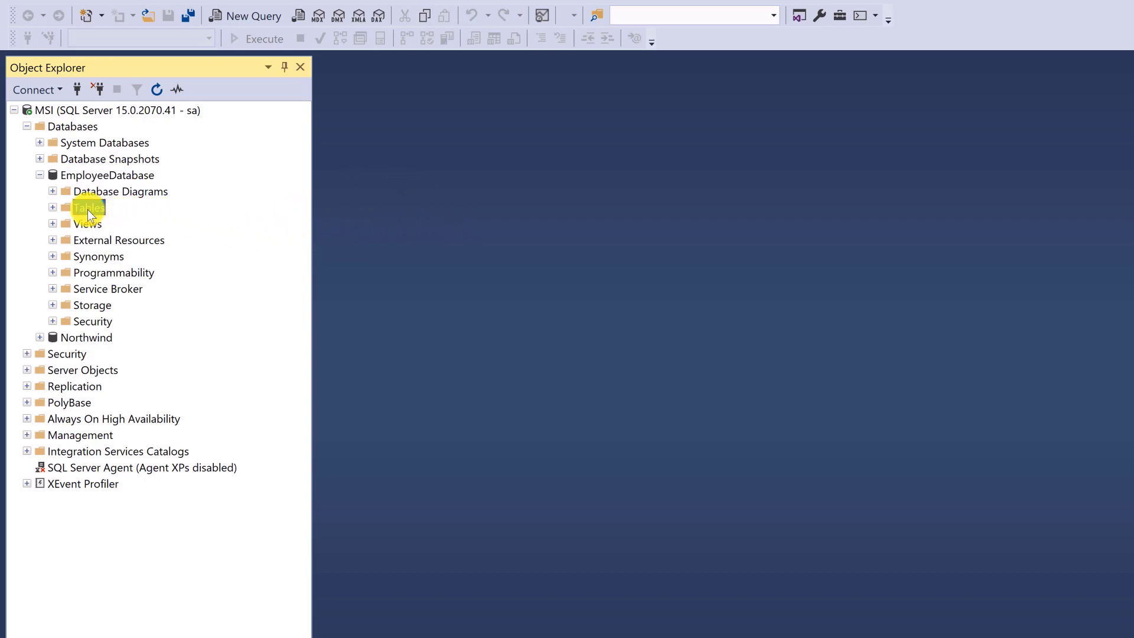
right_click(89, 210)
mouse_move(164, 224)
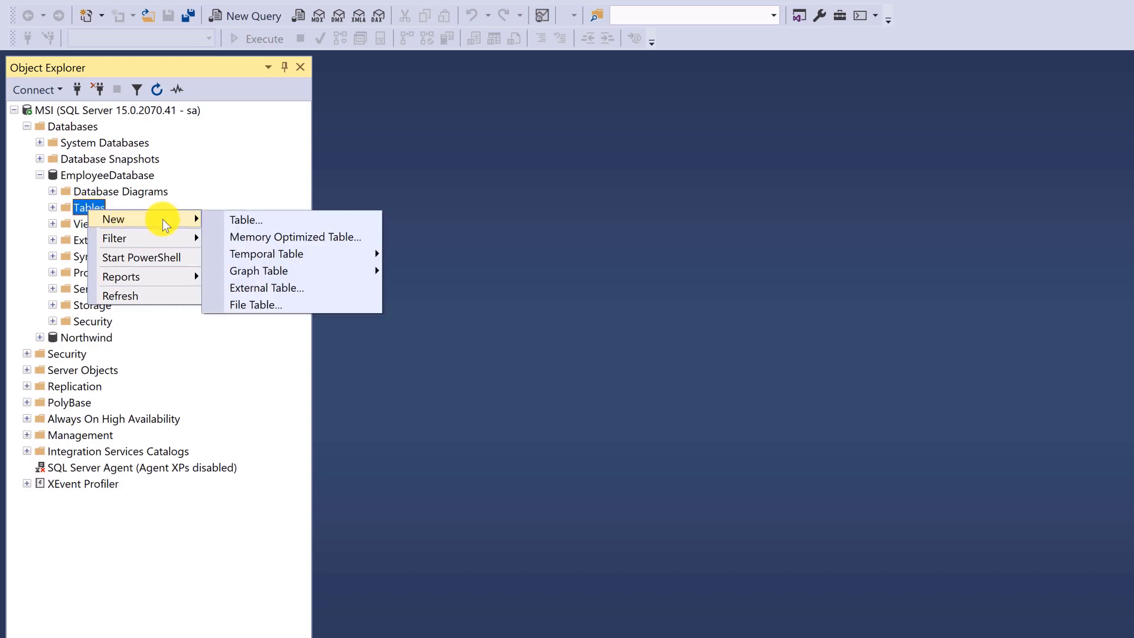
left_click(266, 218)
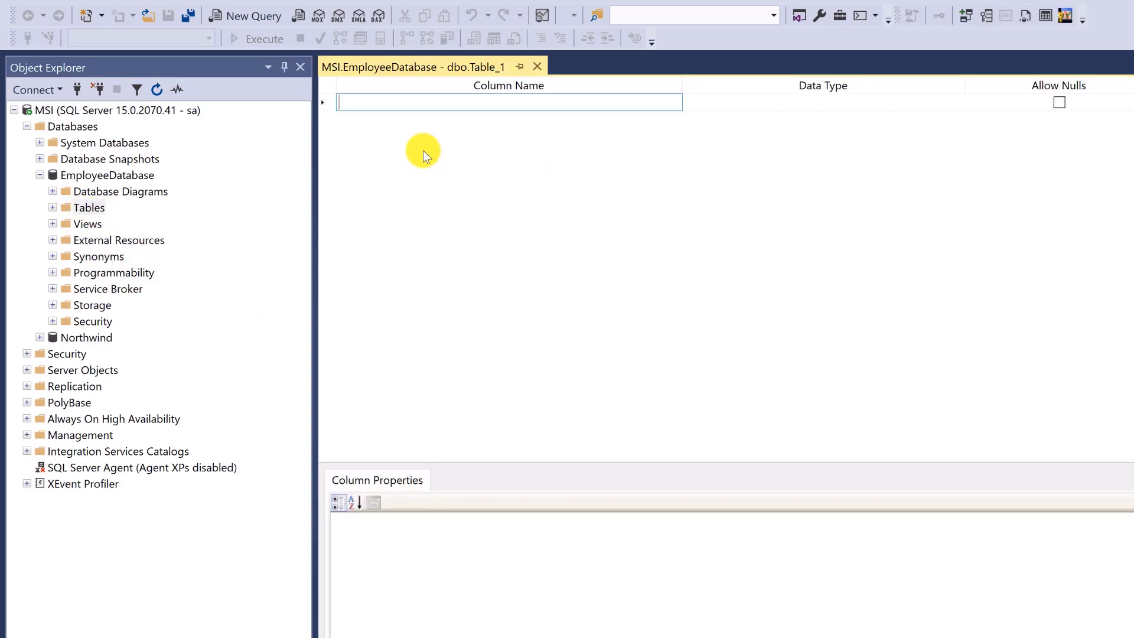
Step: Add a first column named AutoID with the data type int to the new table
type("AutoID")
key("Return")
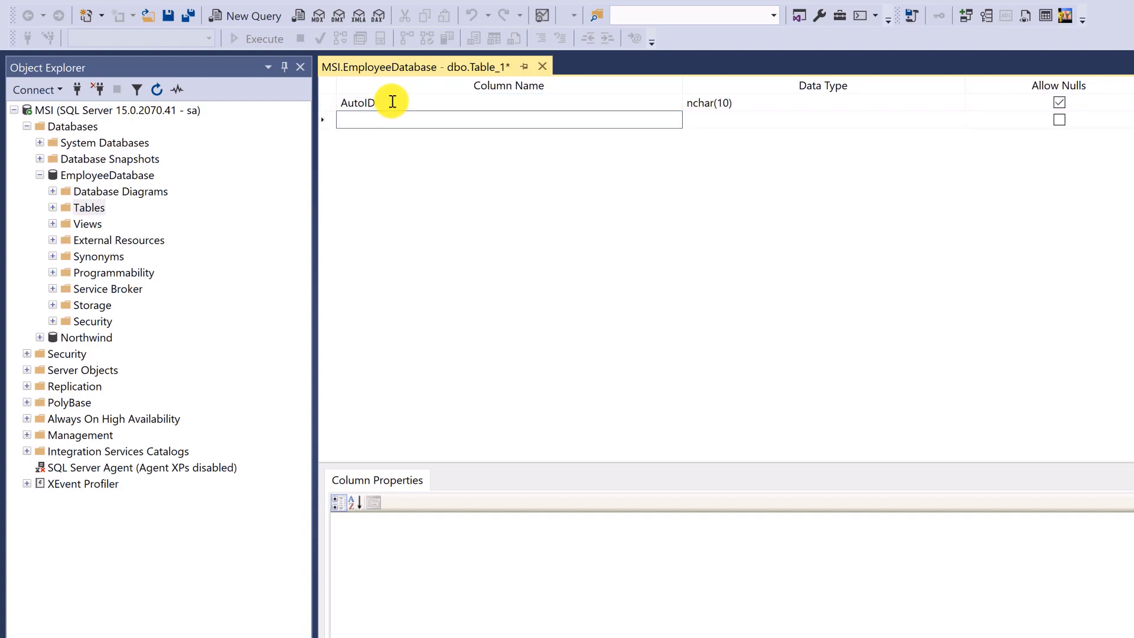
left_click(720, 102)
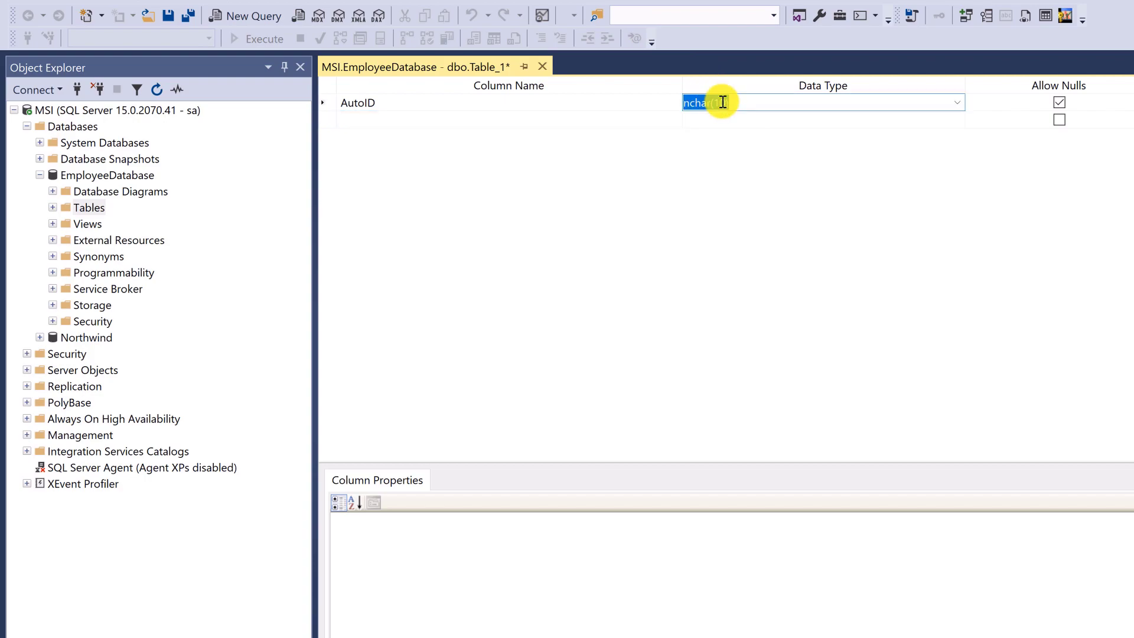
left_click(956, 104)
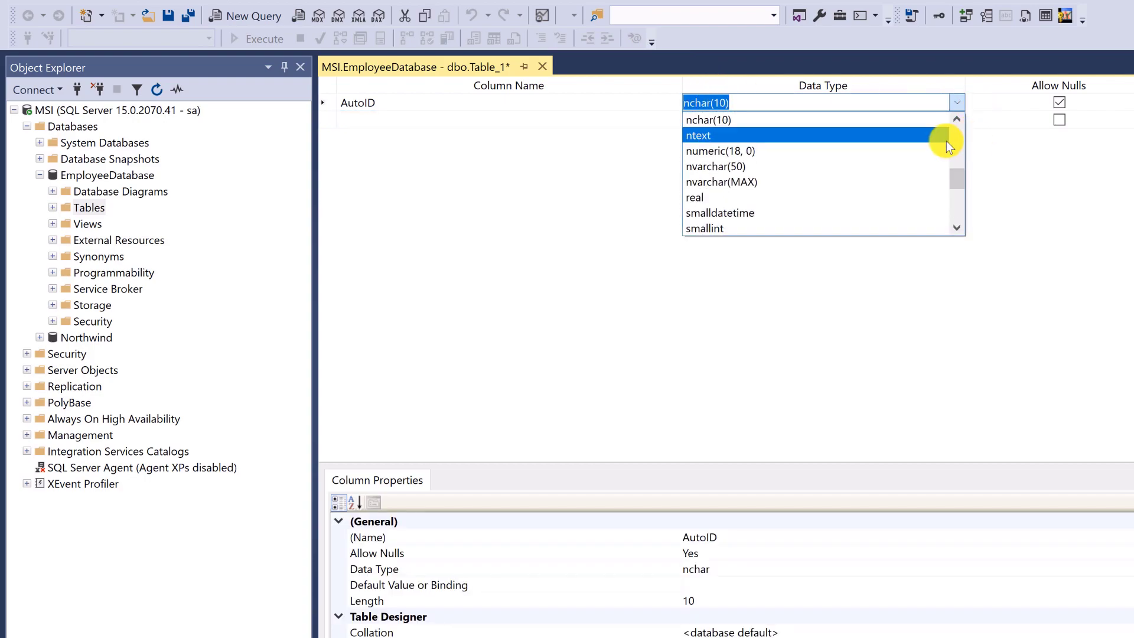
type("int")
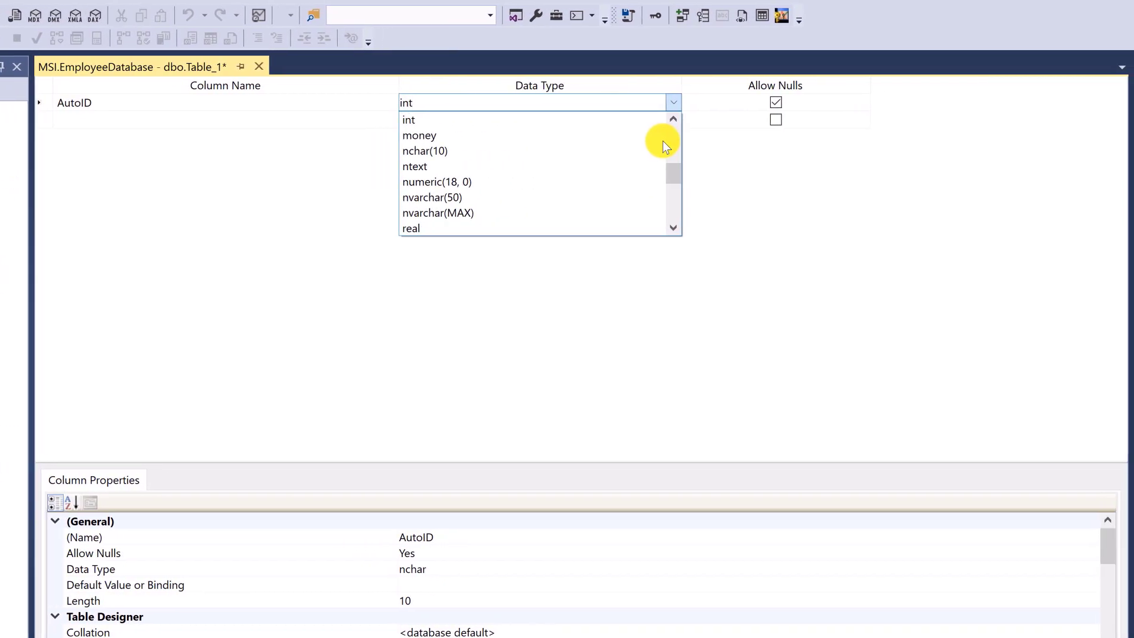
key("Return")
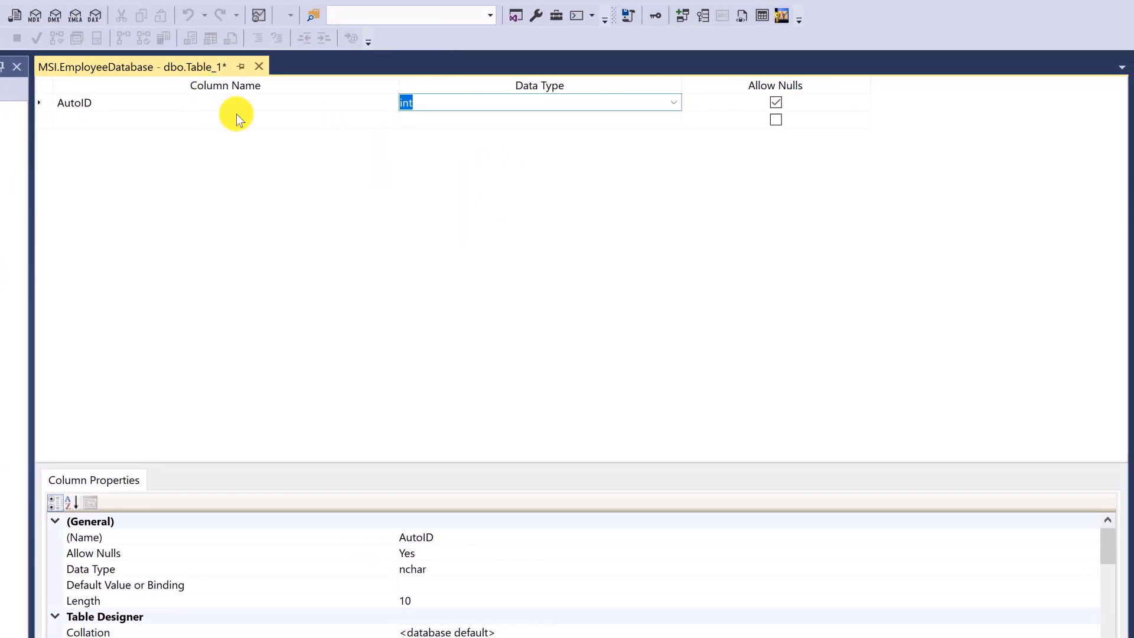
Step: Set the AutoID column as the table's primary key
left_click(201, 103)
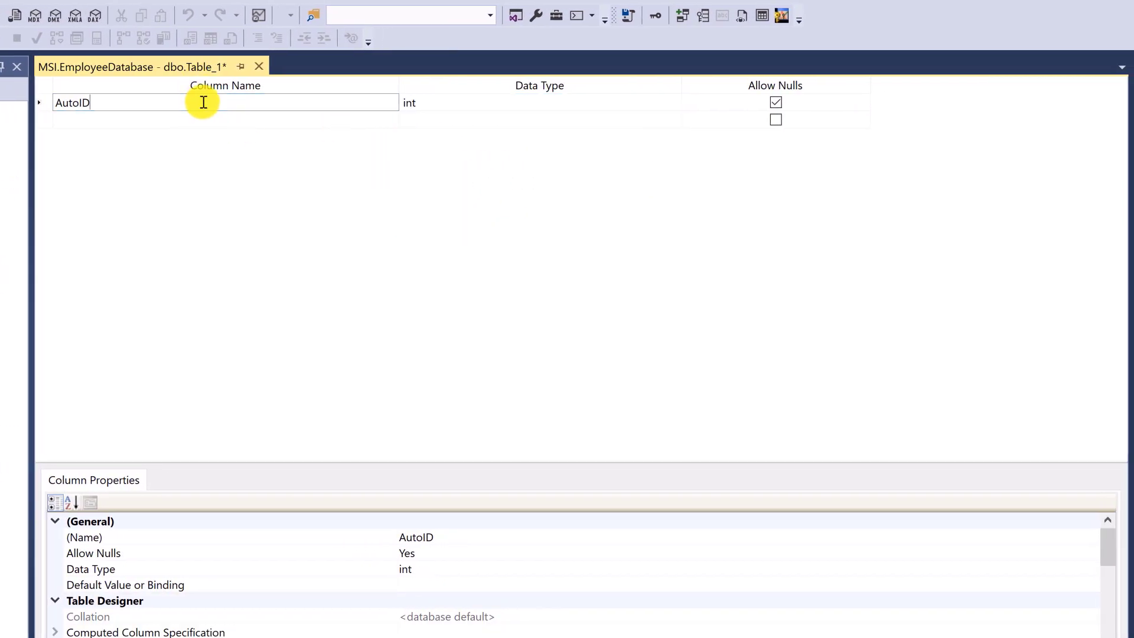
right_click(45, 105)
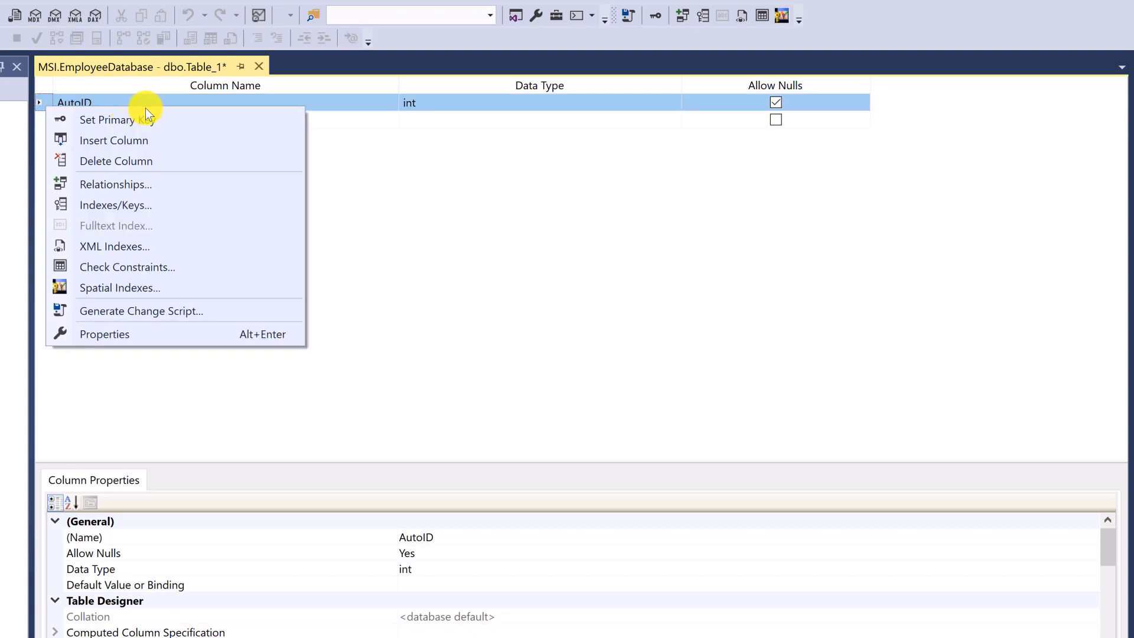
left_click(200, 120)
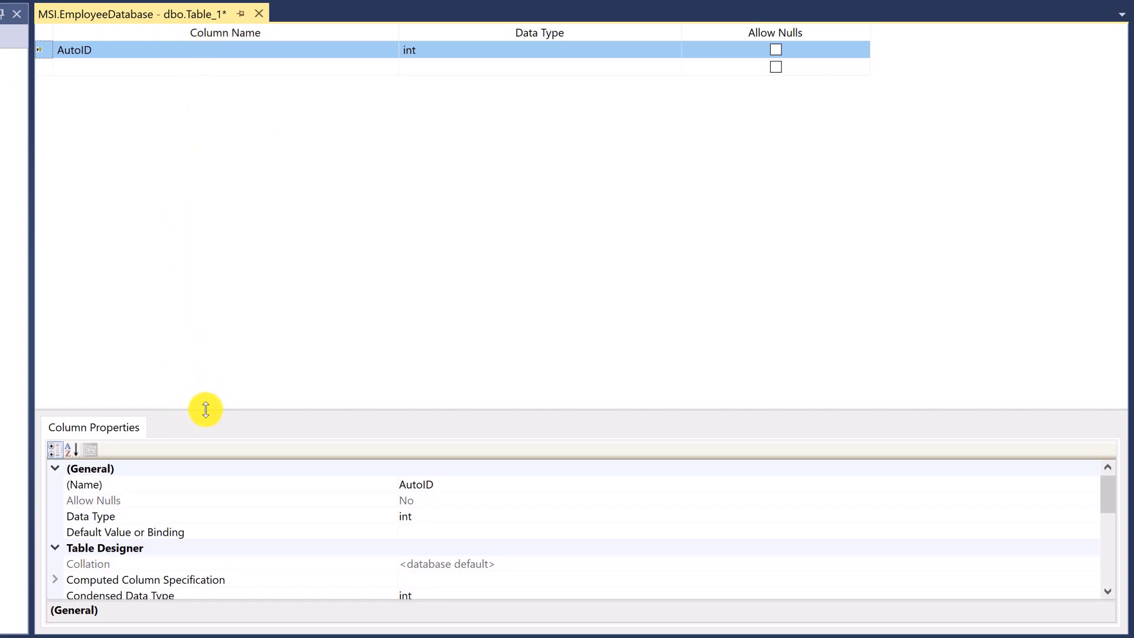
Step: Expand the identity specification of the AutoID column and set Is Identity to Yes
left_click_drag(206, 408, 213, 217)
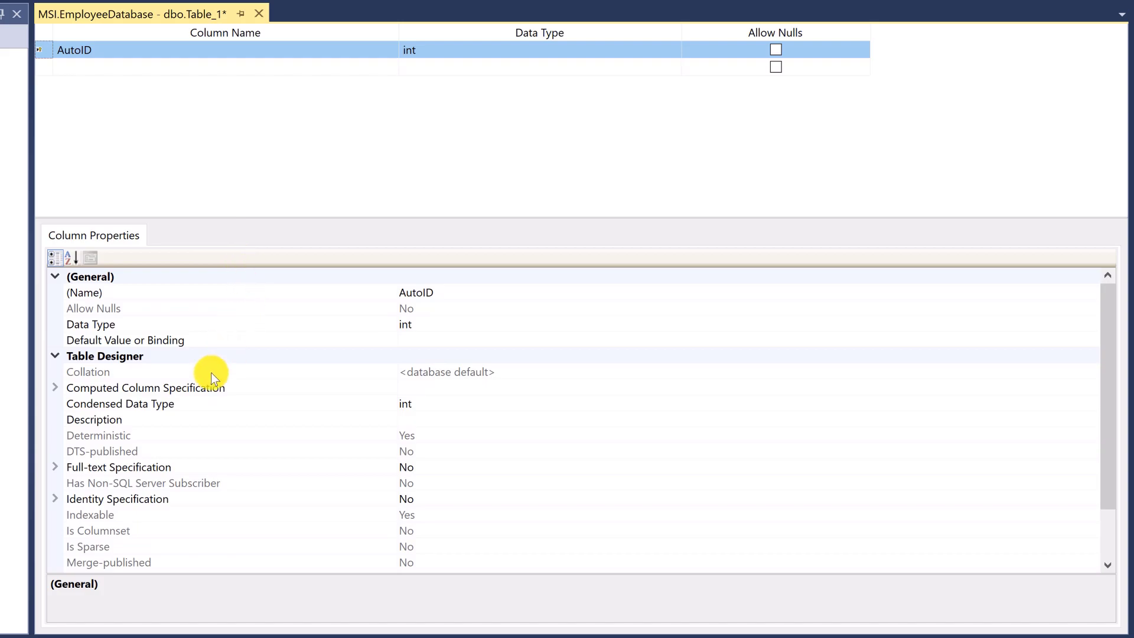
left_click(150, 500)
scroll(158, 497, "down", 2)
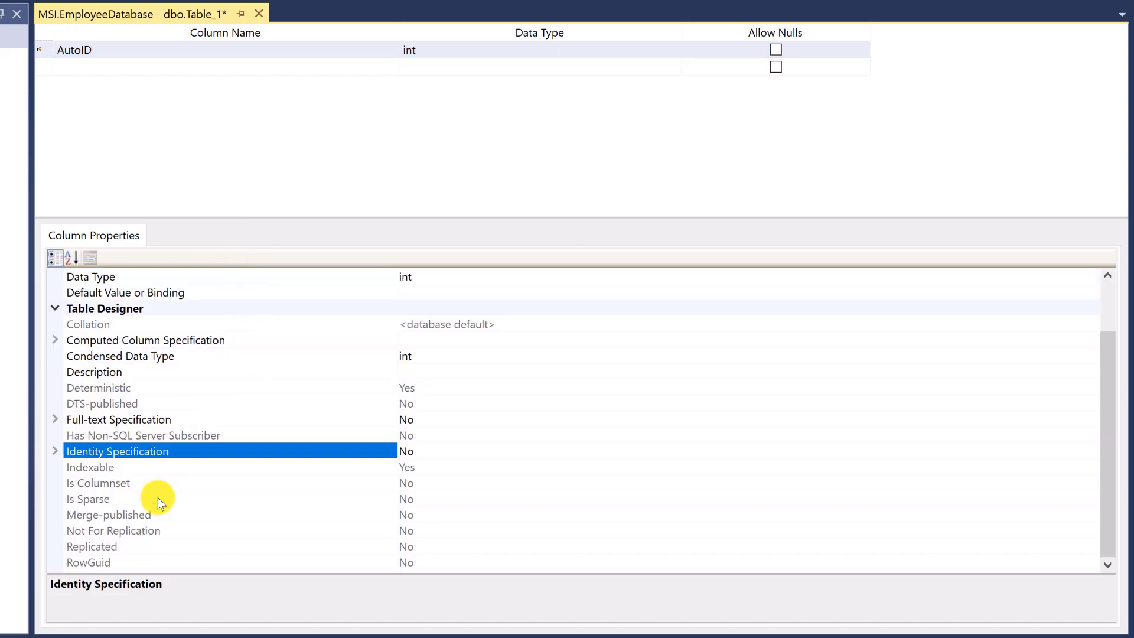
left_click(56, 436)
left_click(476, 450)
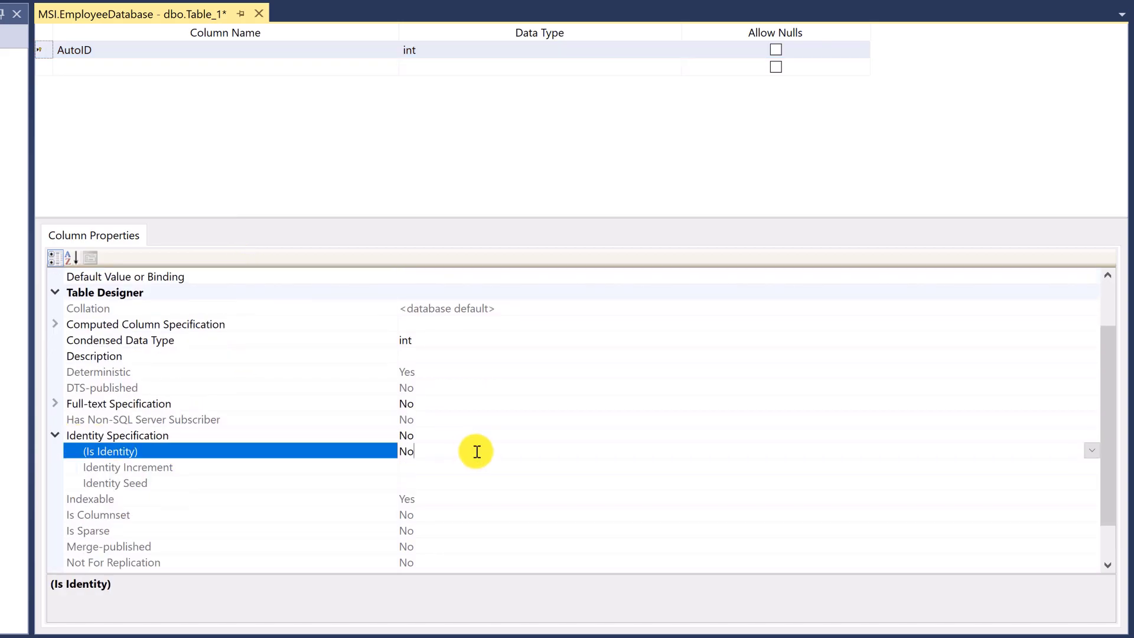
double_click(445, 451)
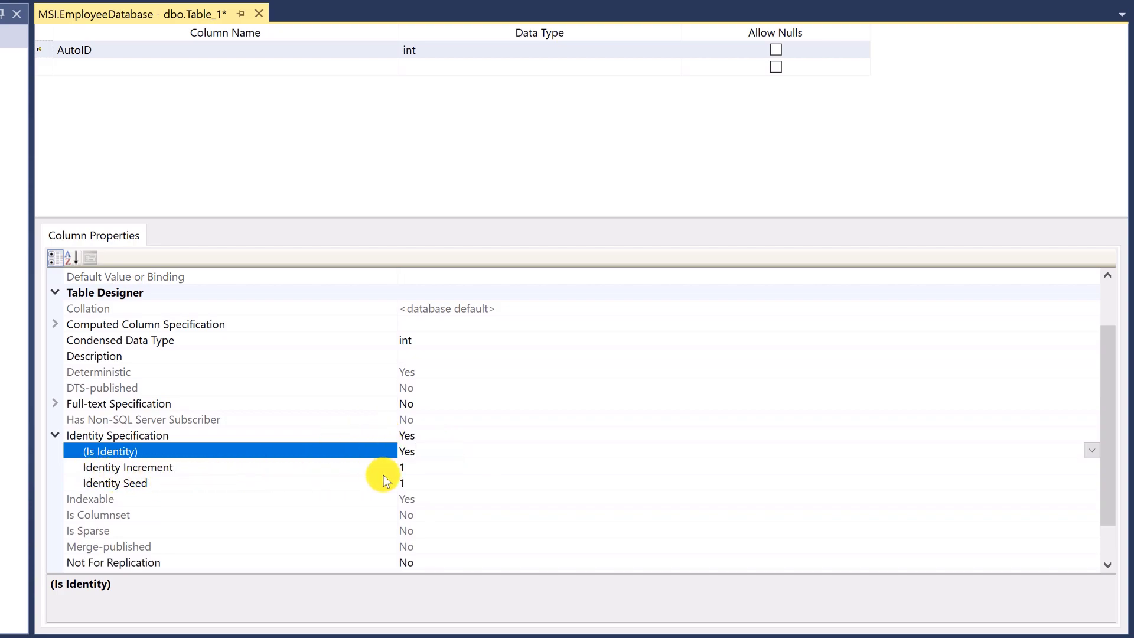
Step: Set Is Identity back to No for the AutoID column and shrink the column properties area
left_click(424, 466)
left_click(340, 451)
left_click(346, 437)
left_click(432, 450)
double_click(466, 454)
scroll(465, 453, "up", 3)
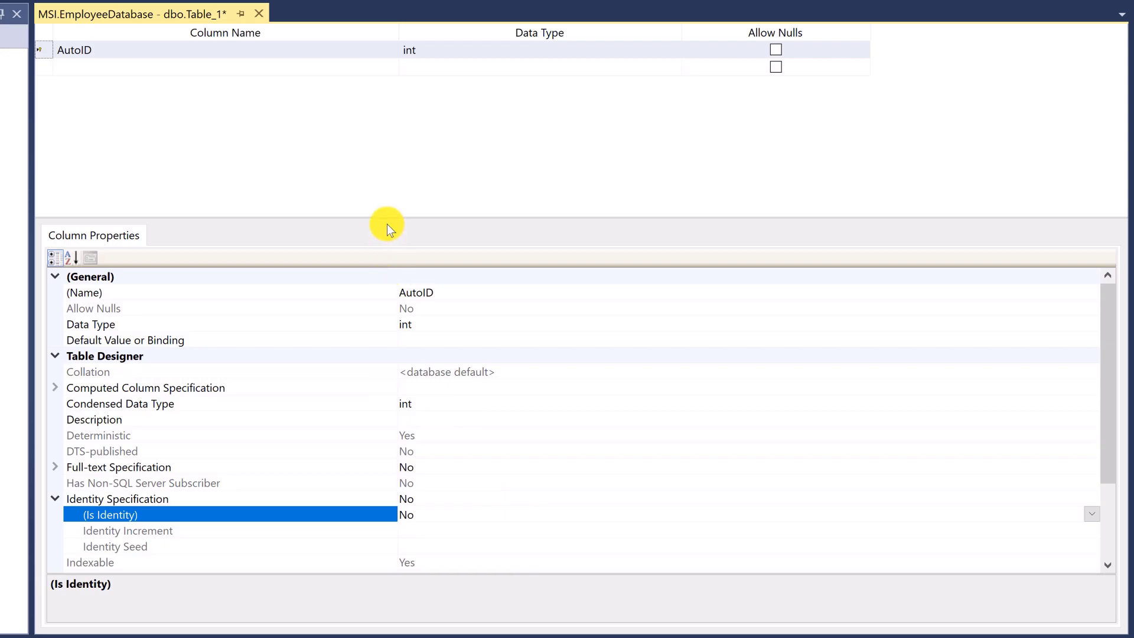
left_click_drag(388, 215, 389, 322)
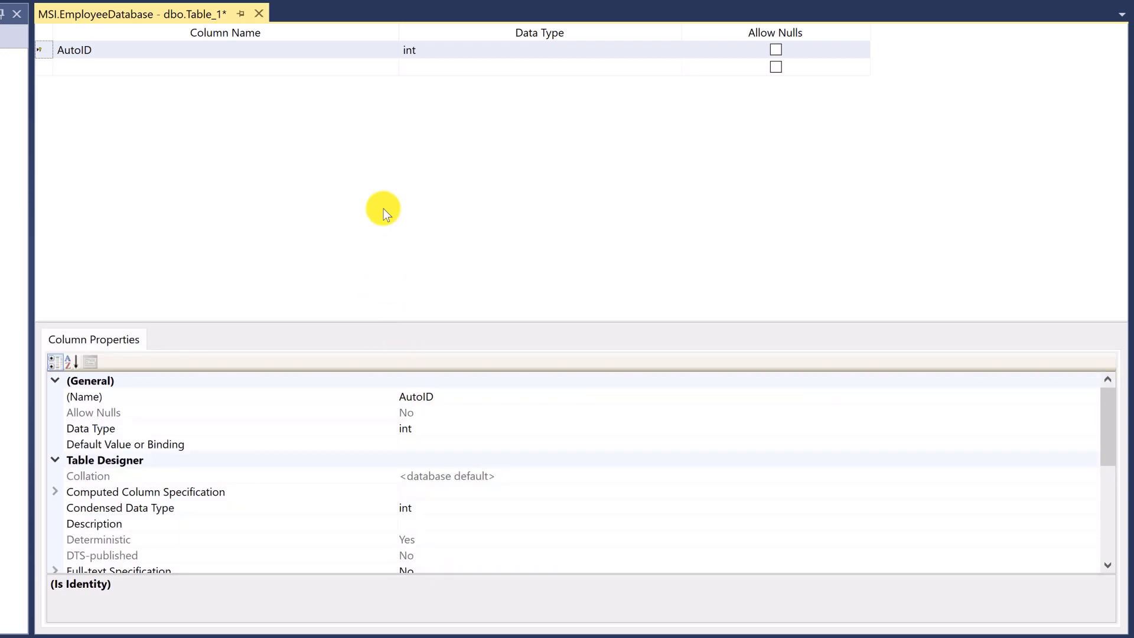
Step: Add a second column named FirstName with the data type nvarchar(50) below AutoID
left_click(169, 68)
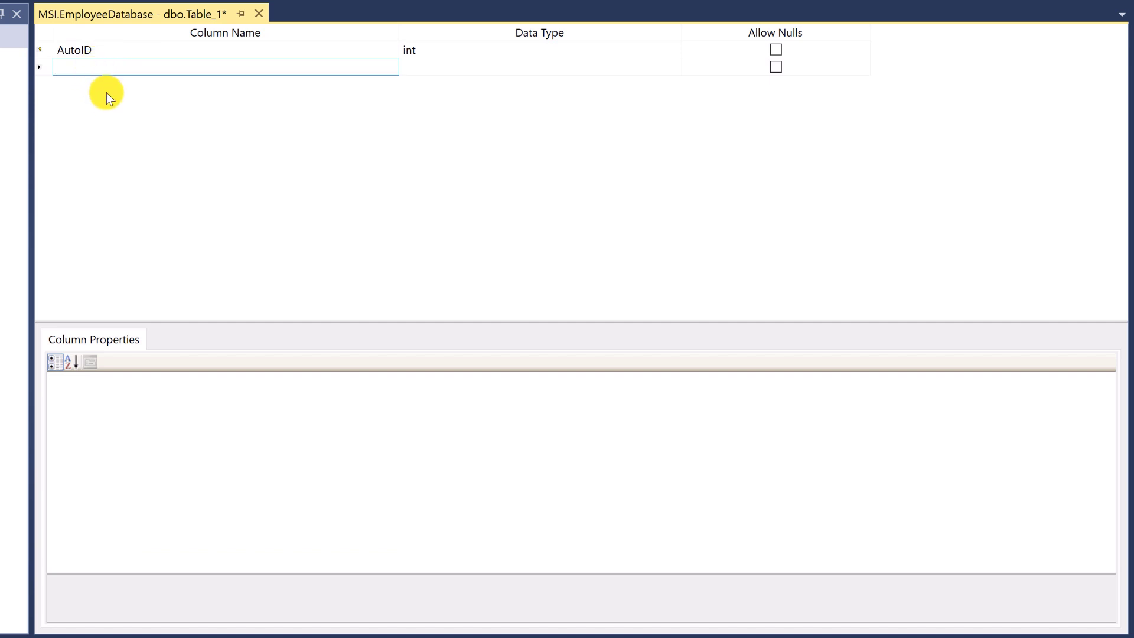
type("FirstName")
key("Return")
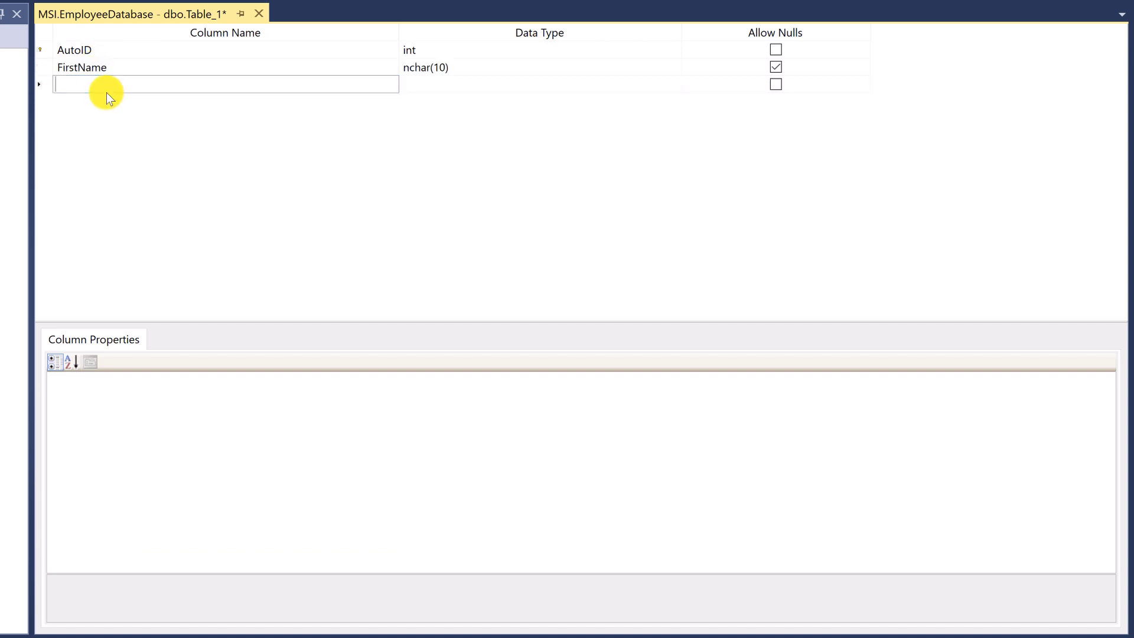
left_click(447, 67)
type("nvar")
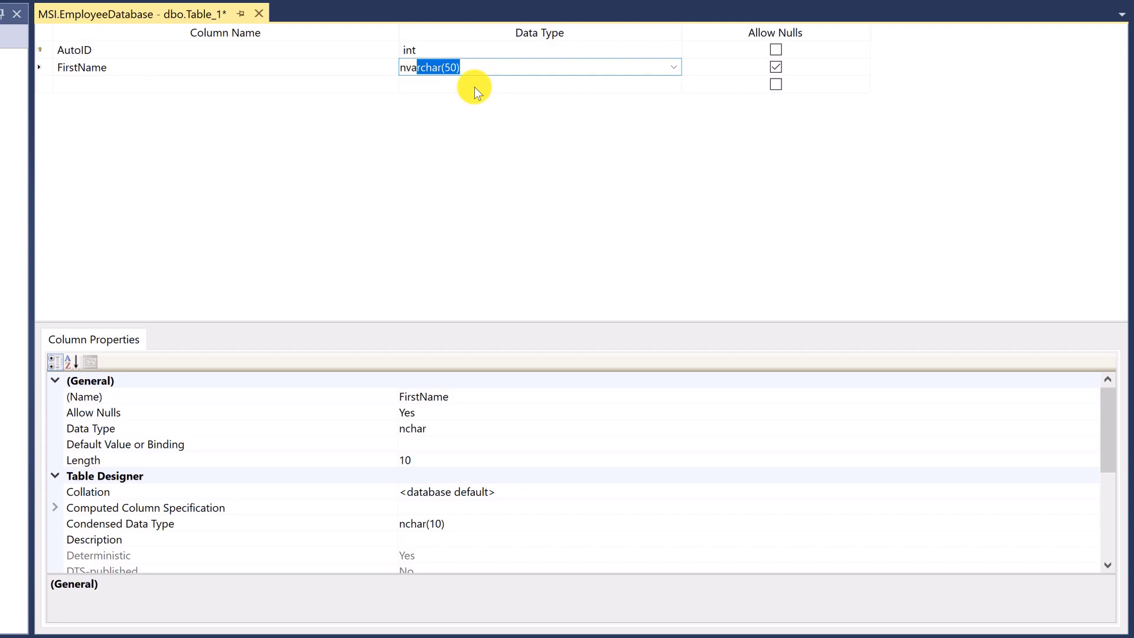
key("Return")
Step: Change the FirstName column's data type to nvarchar(25) and move to the next empty column row
left_click(479, 68)
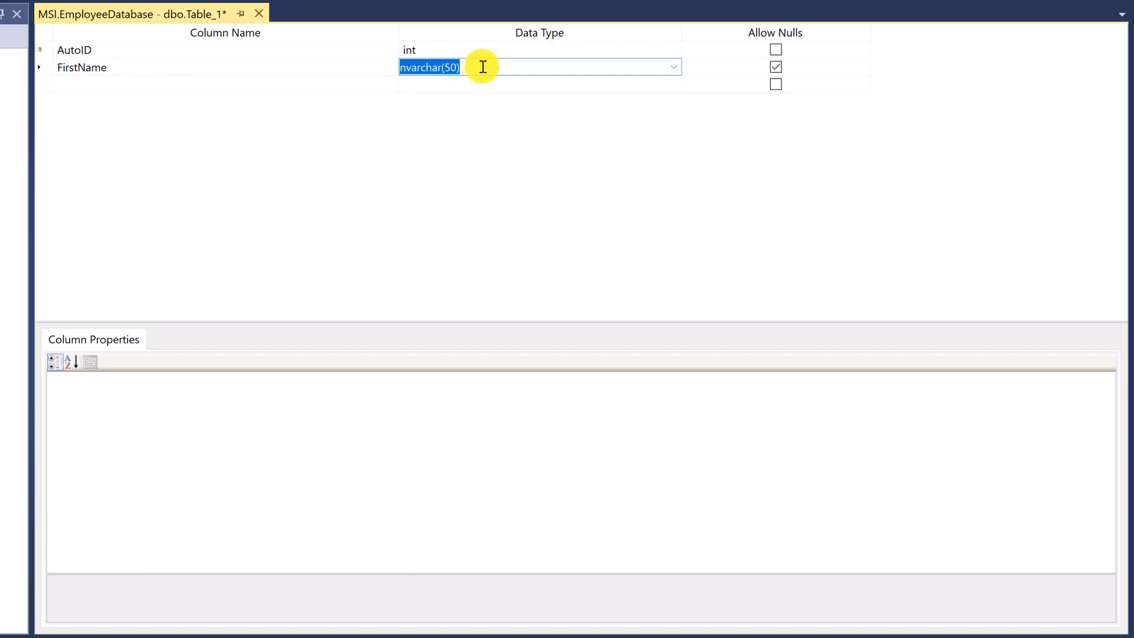
left_click(456, 68)
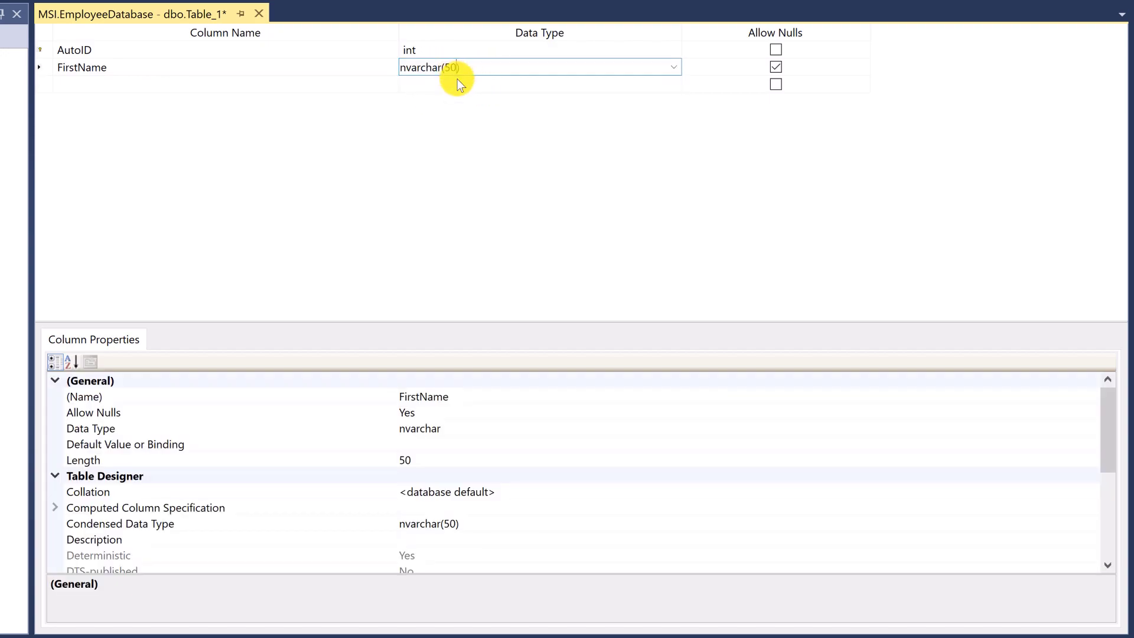
type("25")
left_click(332, 83)
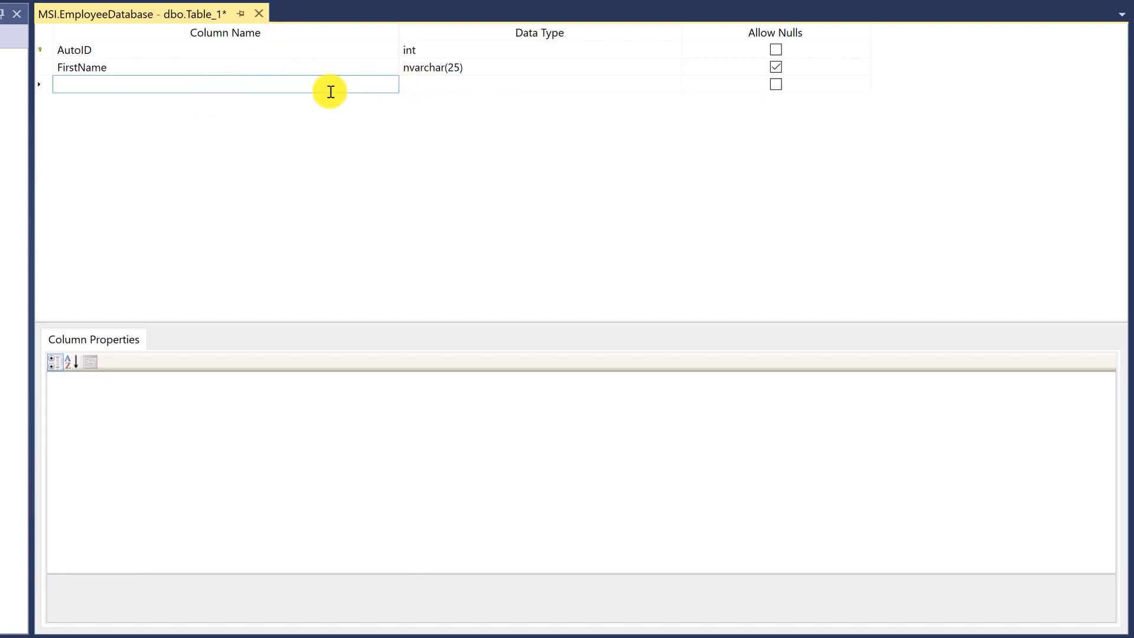
left_click(475, 69)
left_click(359, 83)
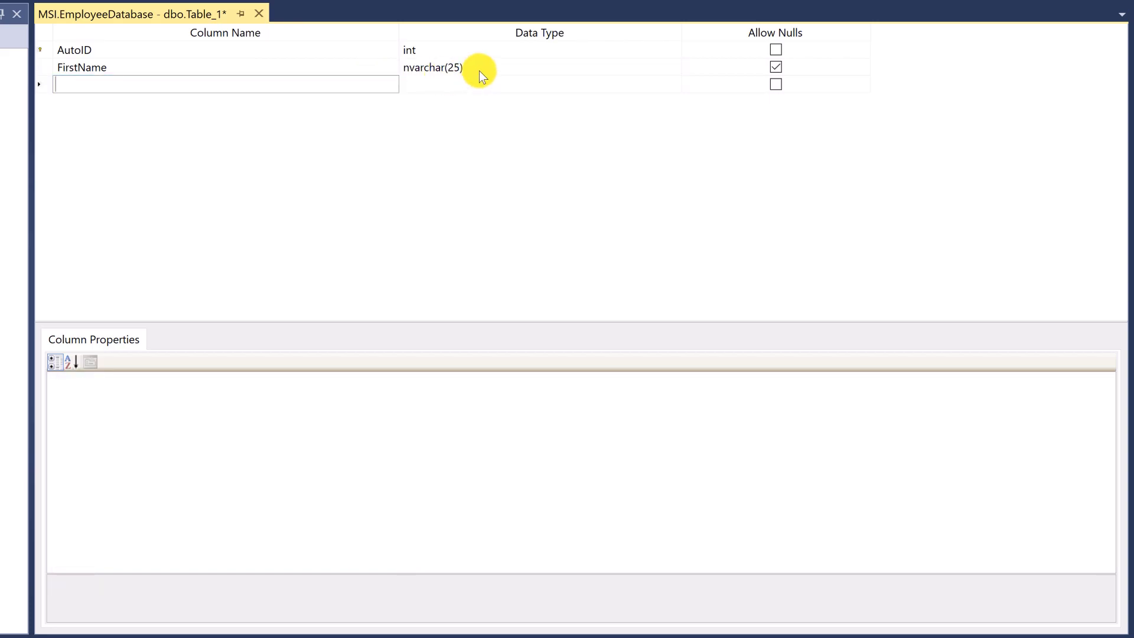